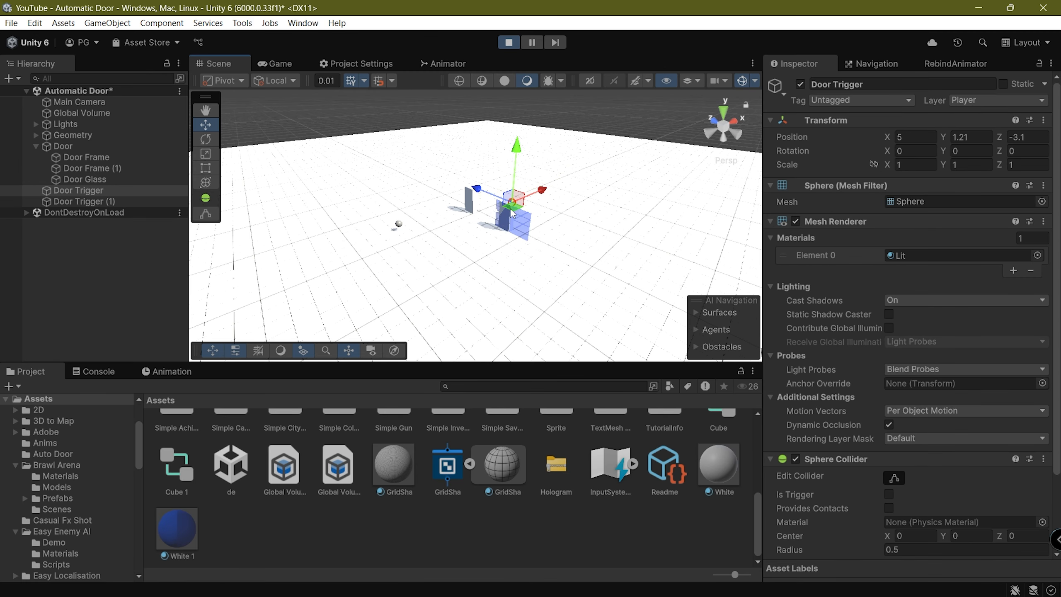
Move Door Trigger (1) across the ground beside the door, to about X -5.2, Z -3.4
left_click(423, 232)
left_click(396, 225)
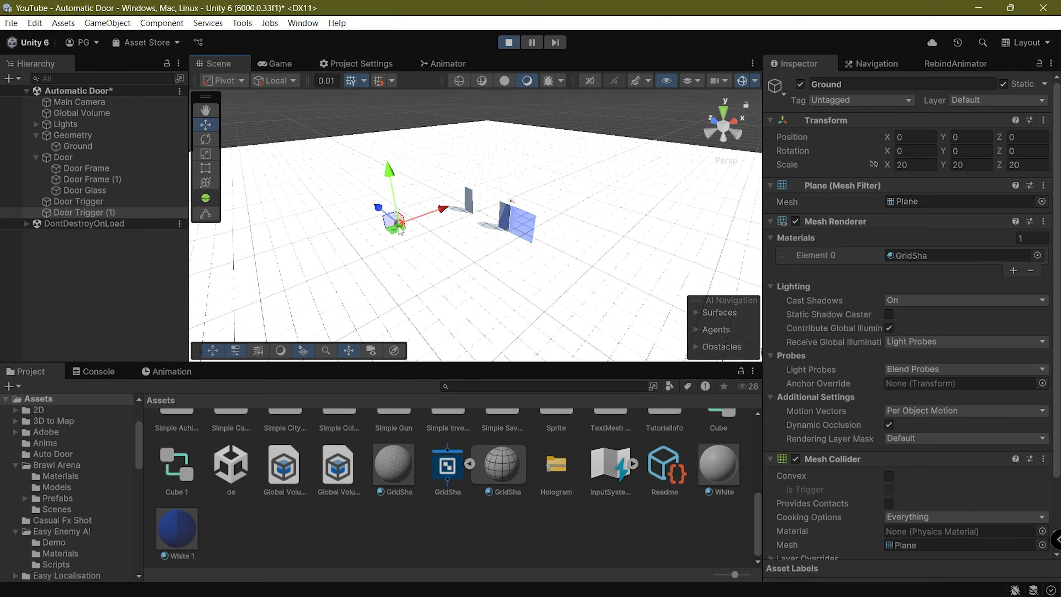
left_click_drag(416, 239, 494, 231)
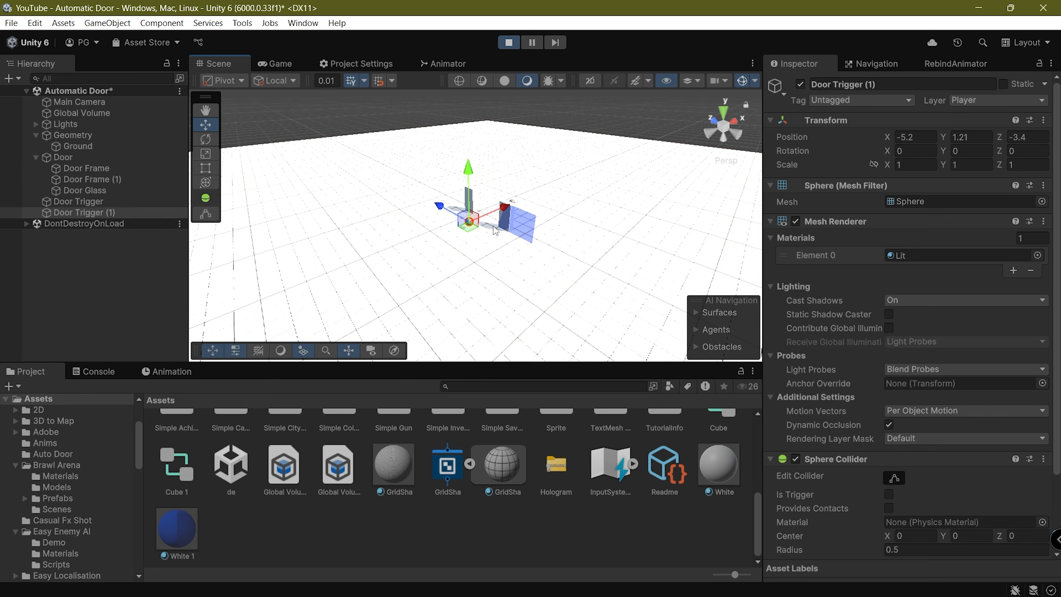
Move Door Trigger out of the doorway and away from the door, to about X -17.8, Z -6.7
left_click(513, 201)
left_click(61, 204)
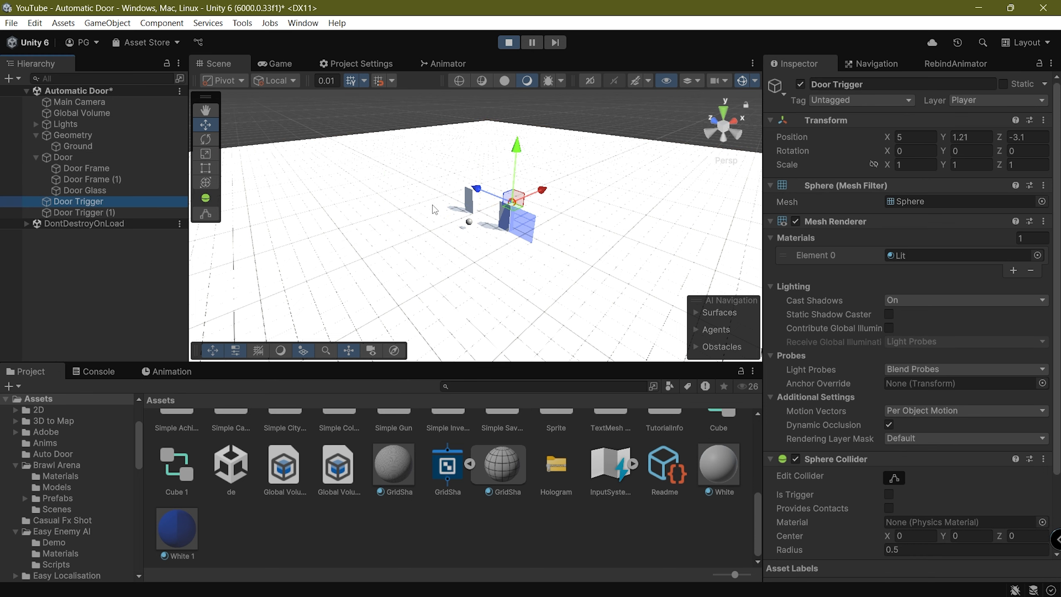
left_click_drag(515, 208, 387, 295)
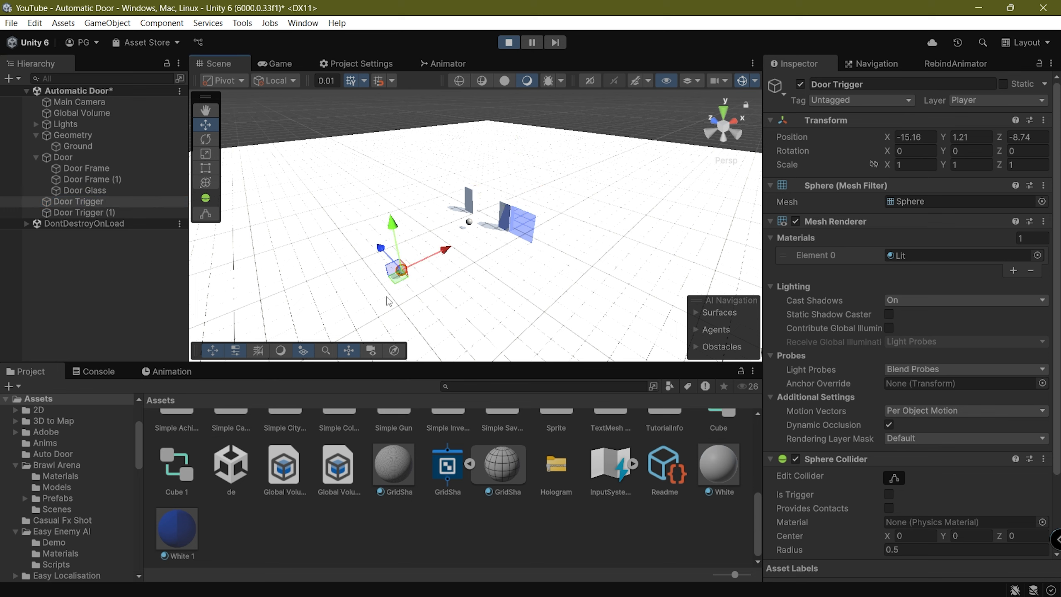
Reposition Door Trigger (1) in front of the door at about X -6.6, Z -5.7
left_click(116, 213)
mouse_move(467, 234)
left_mouse_down()
mouse_move(468, 289)
mouse_move(474, 244)
left_mouse_up()
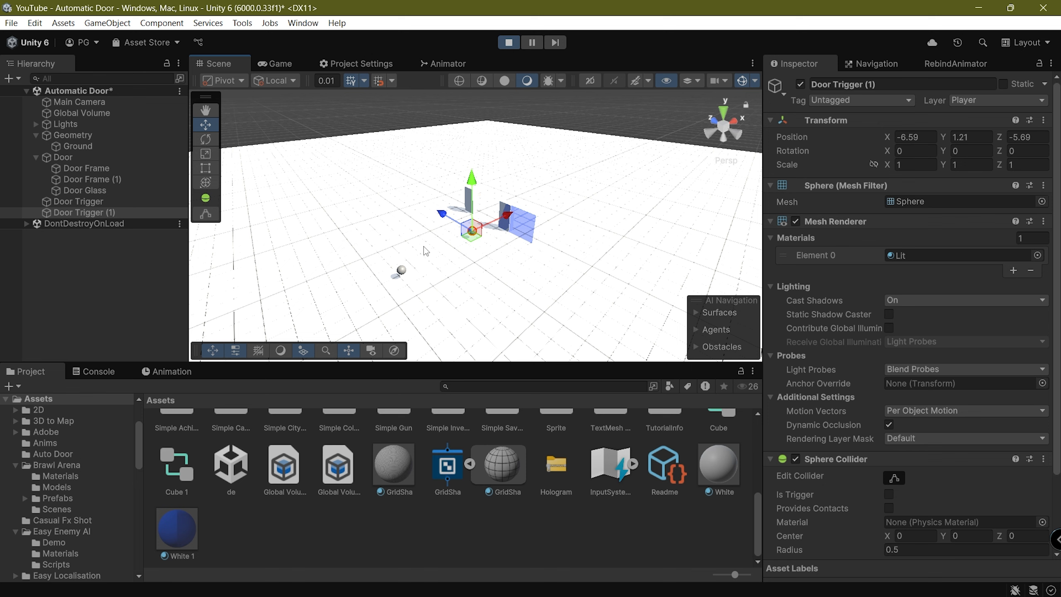
scroll(544, 172, "up", 2)
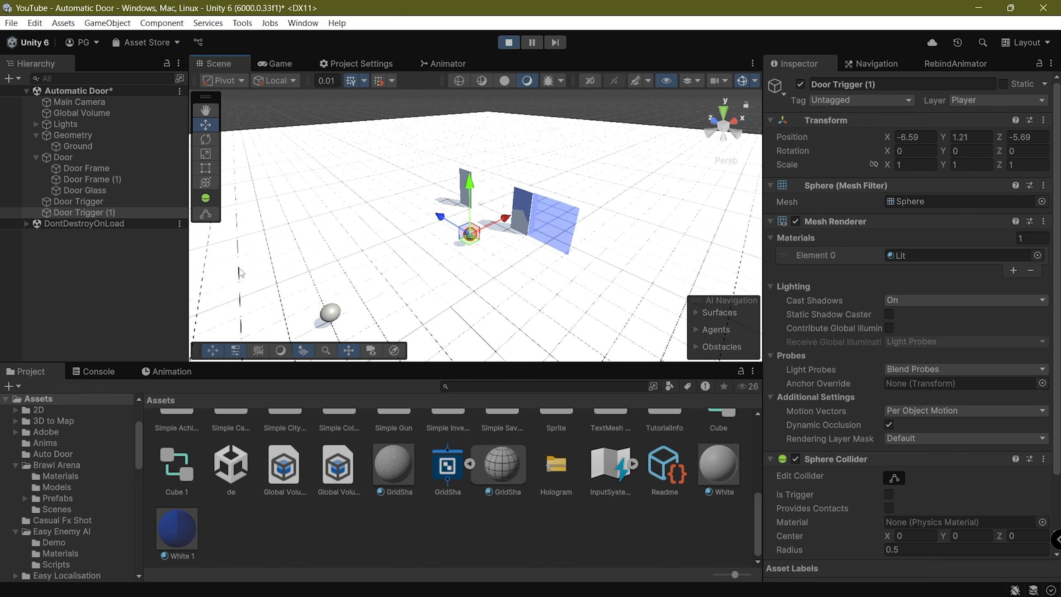
Examine the Door object and its two frame parts and glass panel, including their components and the parent's script
left_click(131, 289)
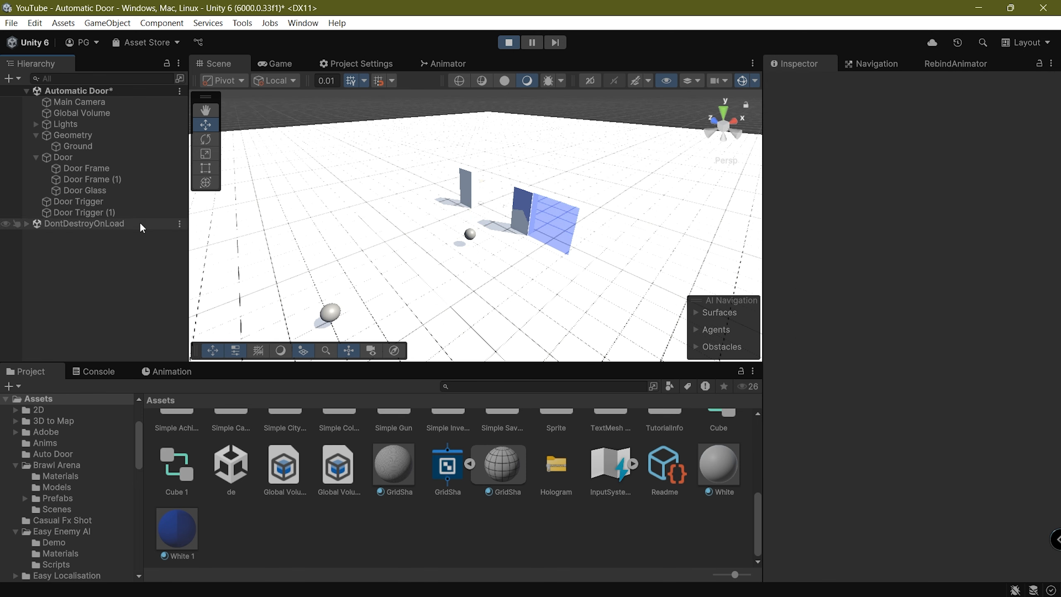
left_click(111, 203)
left_click(103, 158)
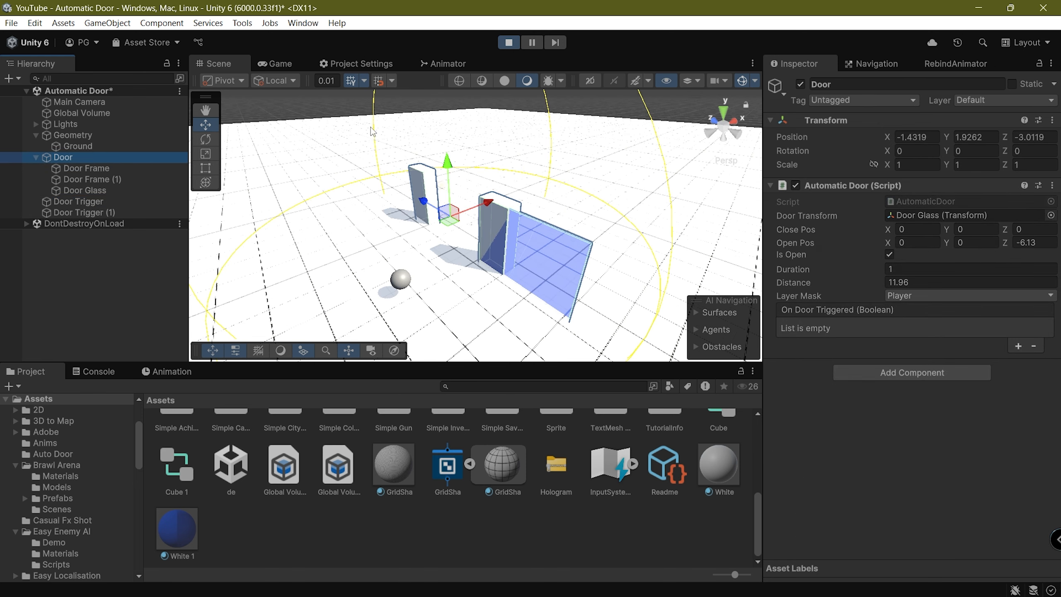
double_click(91, 167)
left_click(99, 180)
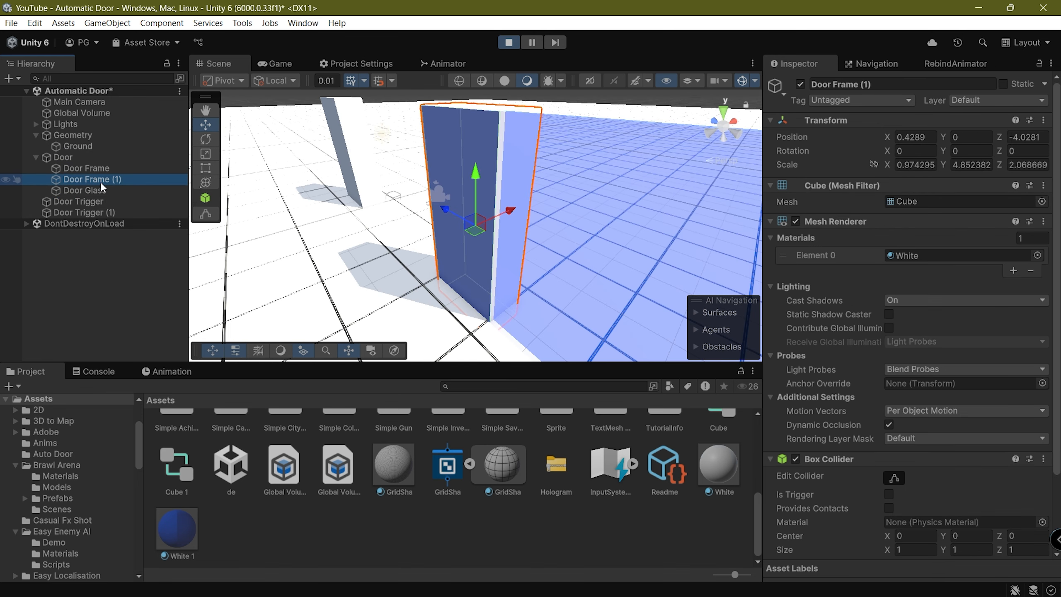
double_click(63, 189)
scroll(919, 288, "down", 3)
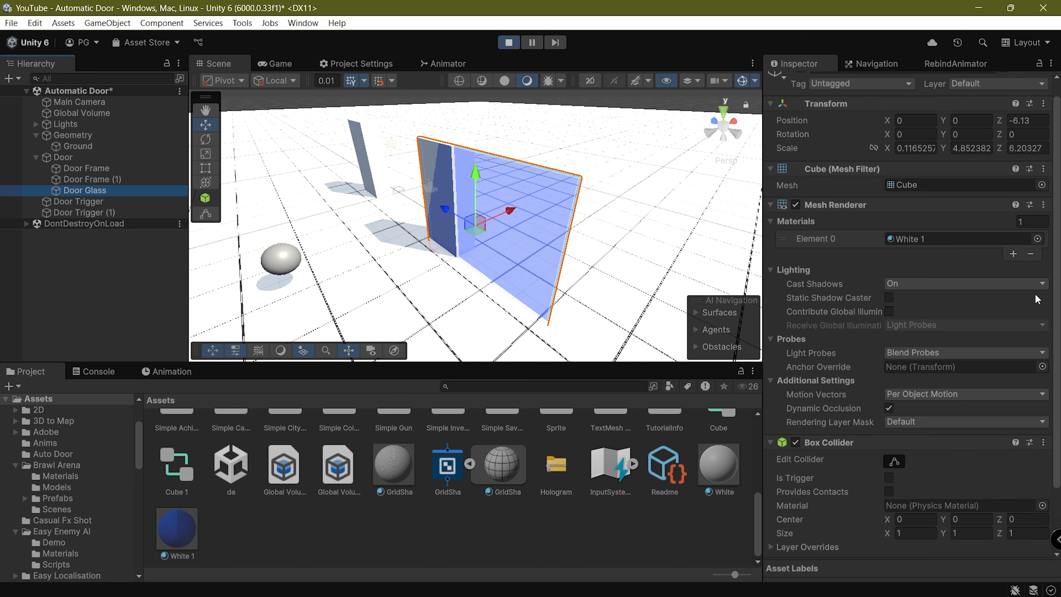
left_click(73, 171, "shift")
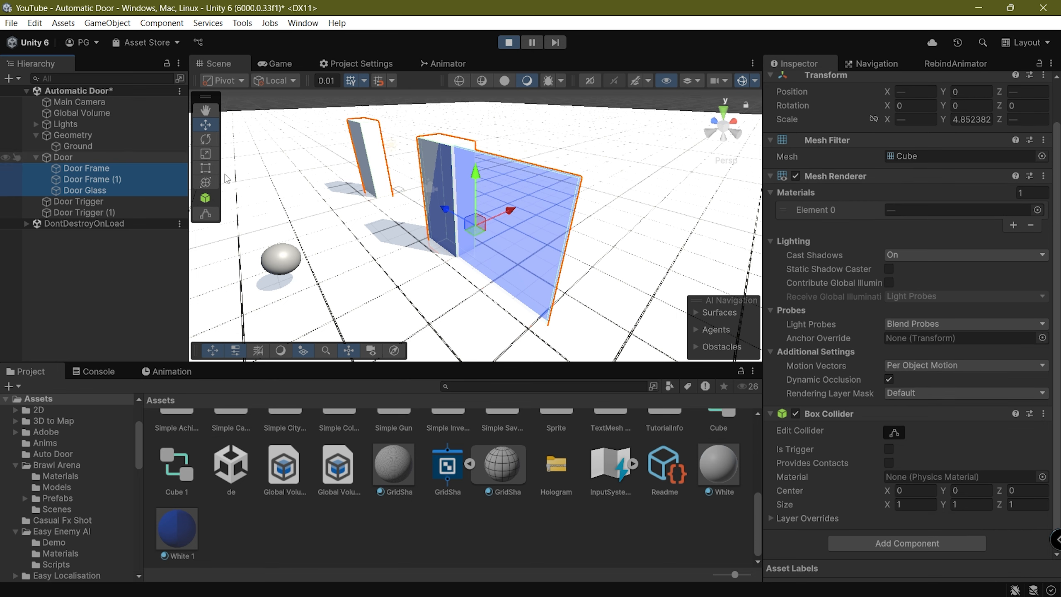
left_click(36, 157)
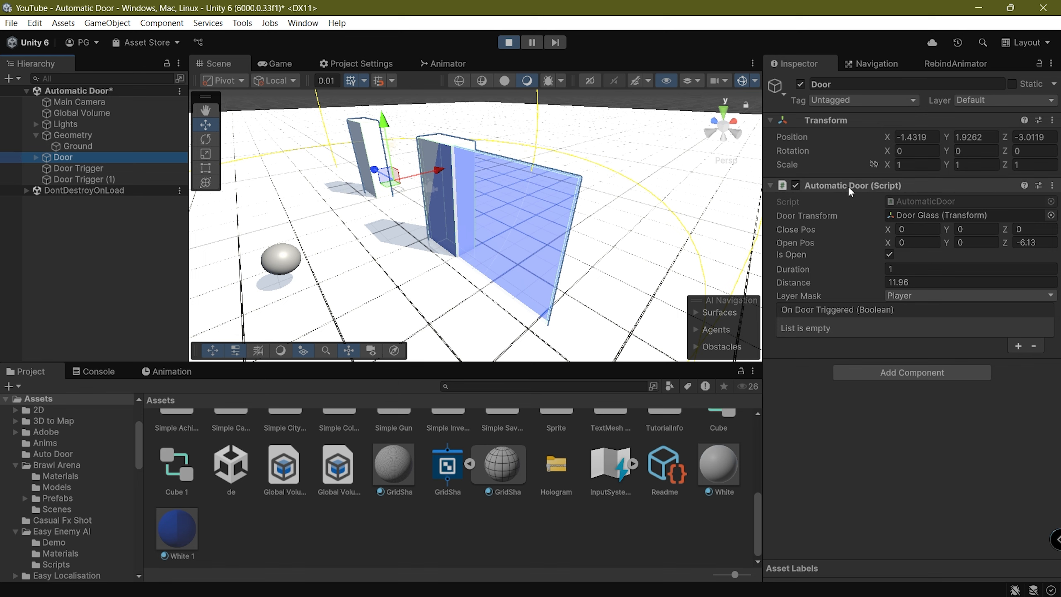
Examine the Door Trigger and Door Trigger (1) spheres, framing each one and comparing their components and distance from the door
double_click(76, 167)
double_click(77, 179)
left_click(85, 169)
left_click(89, 179)
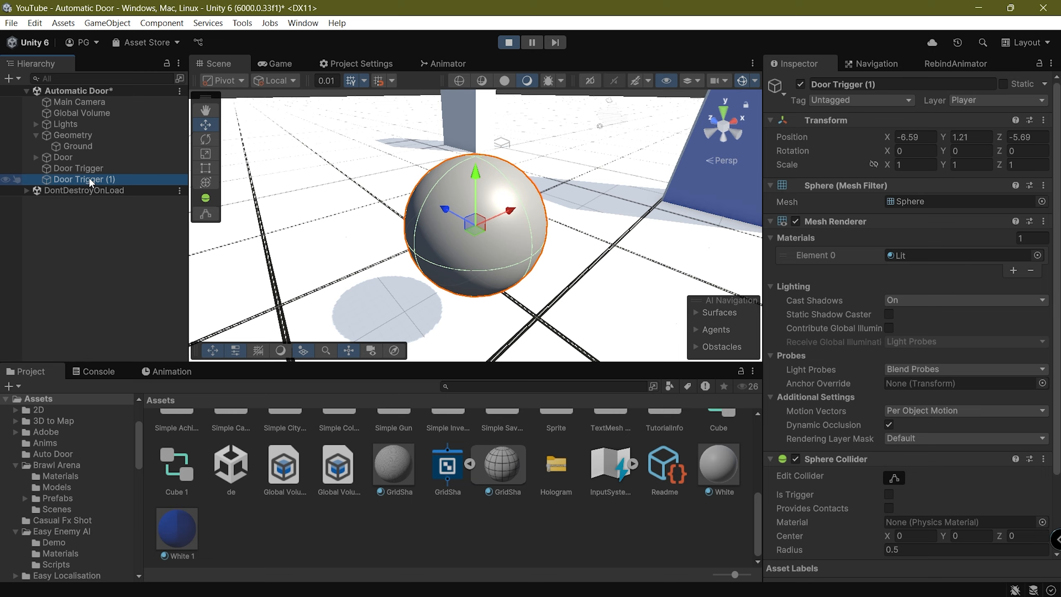
left_click(89, 171)
double_click(88, 171)
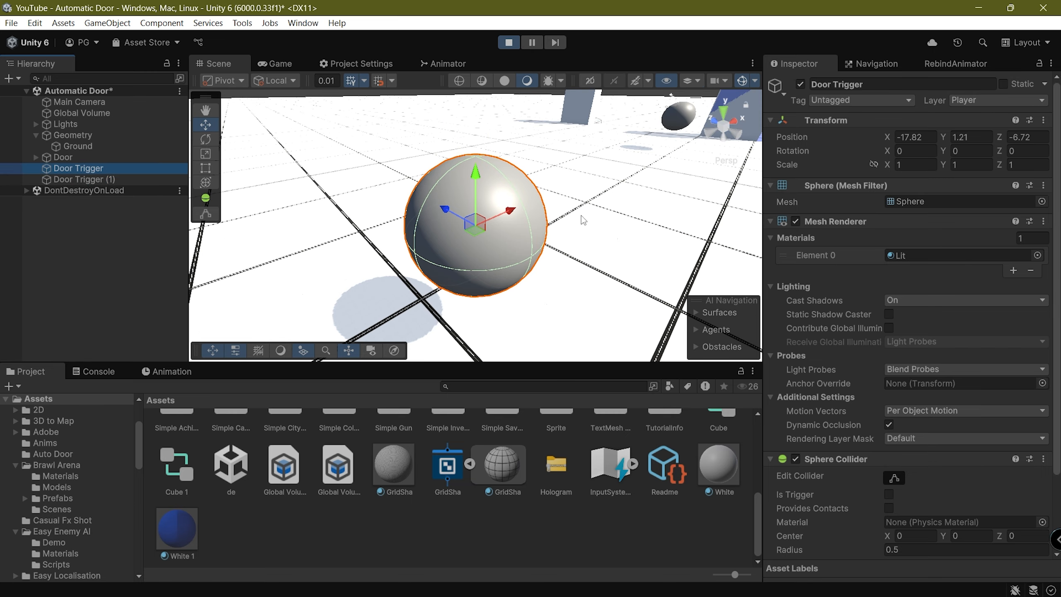
scroll(435, 218, "down", 3)
scroll(436, 218, "down", 10)
middle_click_drag(435, 230, 379, 268)
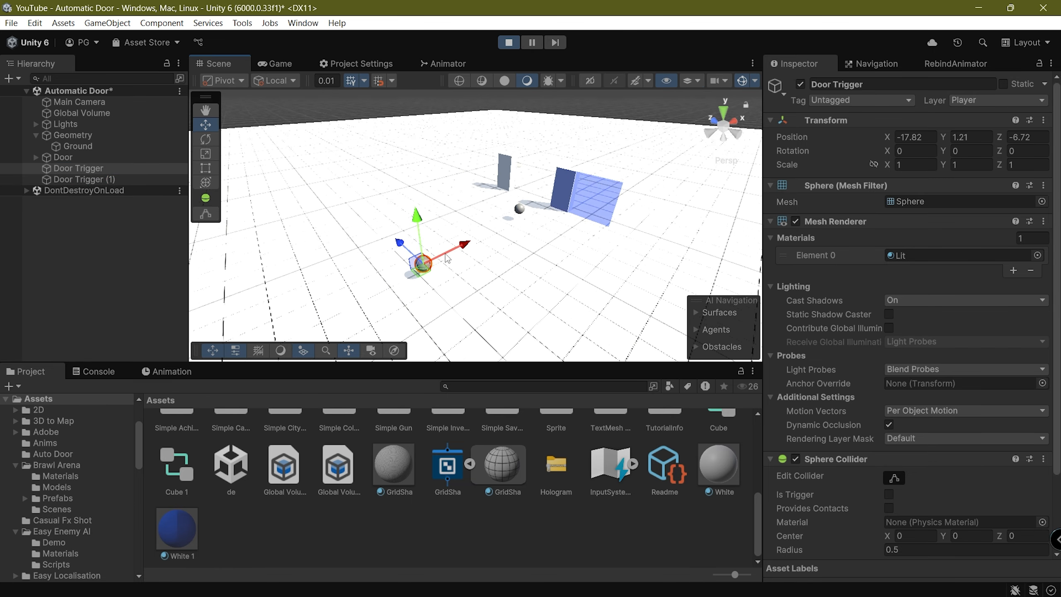
scroll(436, 269, "up", 3)
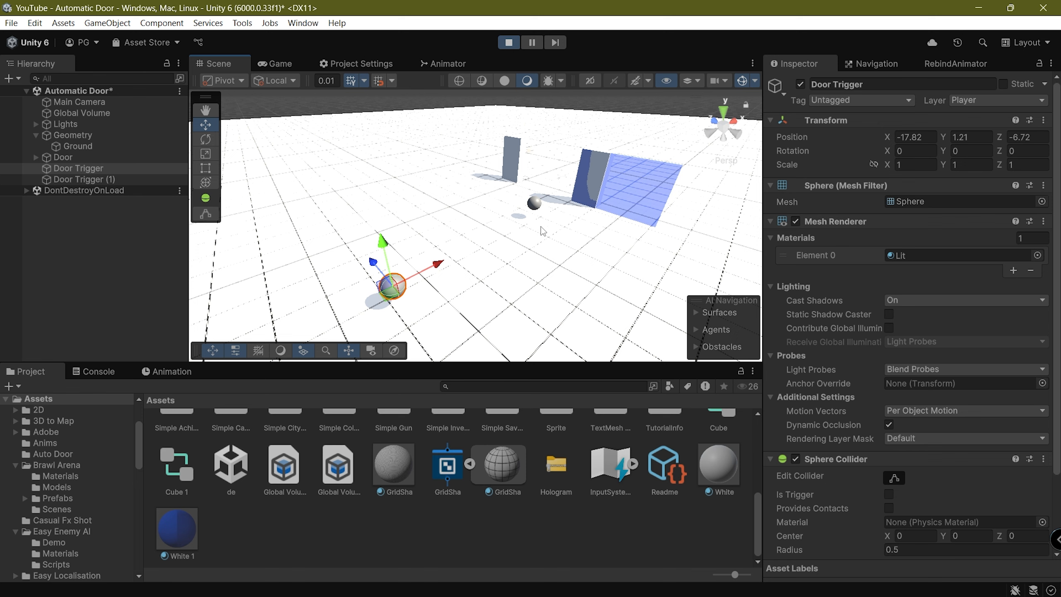
double_click(45, 178)
double_click(95, 171)
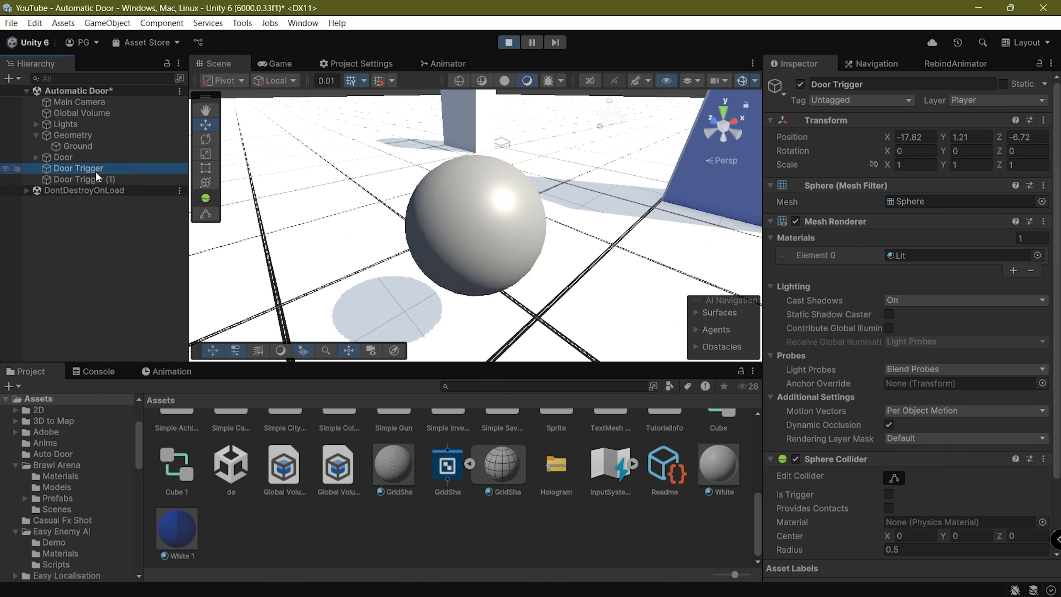
Assign both Door Trigger and Door Trigger (1) to the Door Trigger layer
left_click(94, 182)
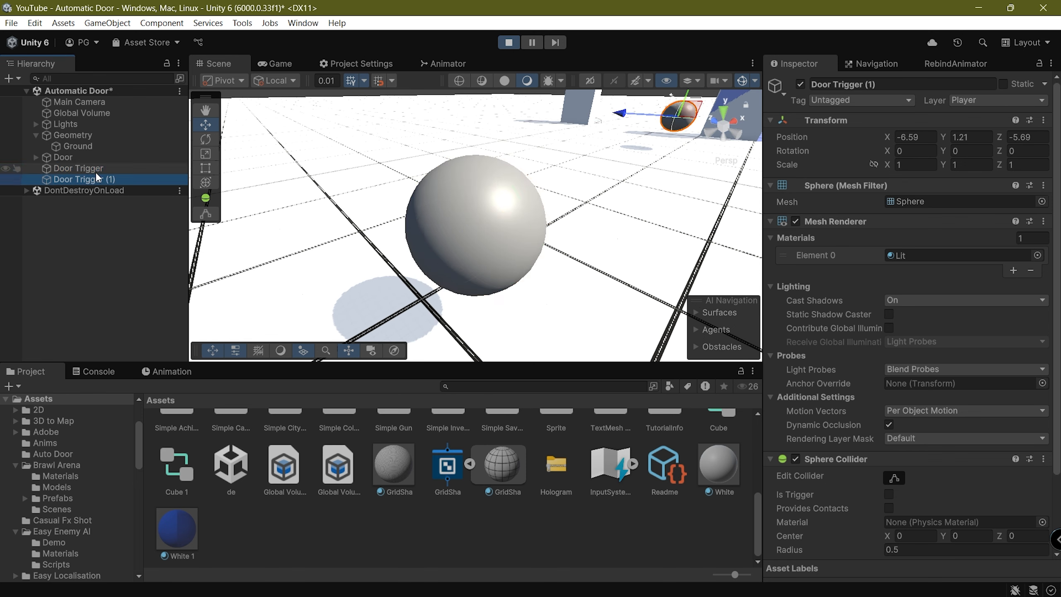
left_click(95, 170, "ctrl")
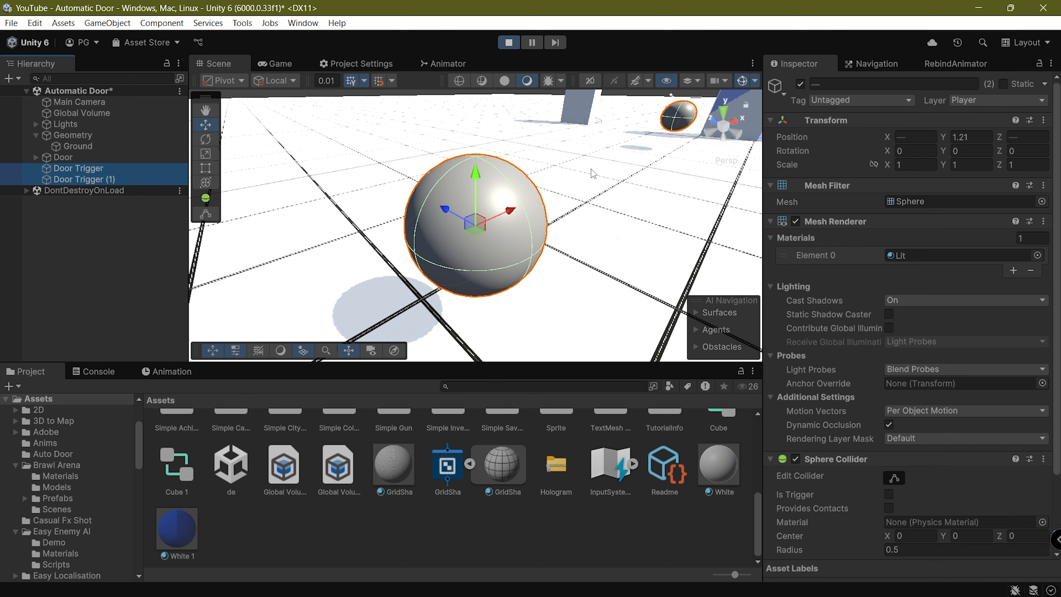
scroll(593, 173, "down", 8)
middle_click_drag(593, 173, 415, 237)
scroll(402, 171, "down", 1)
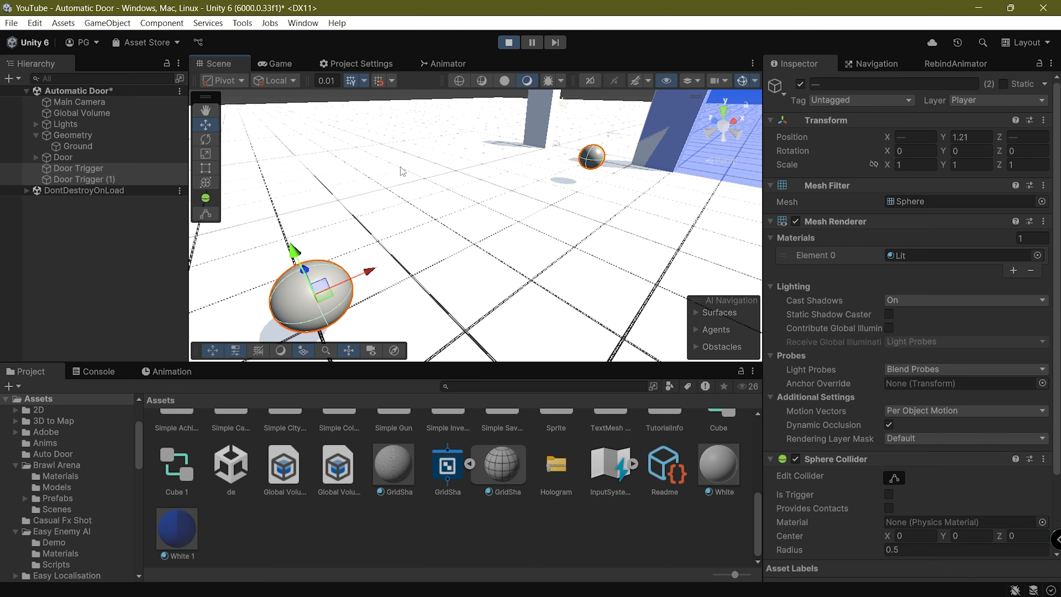
left_click(1015, 102)
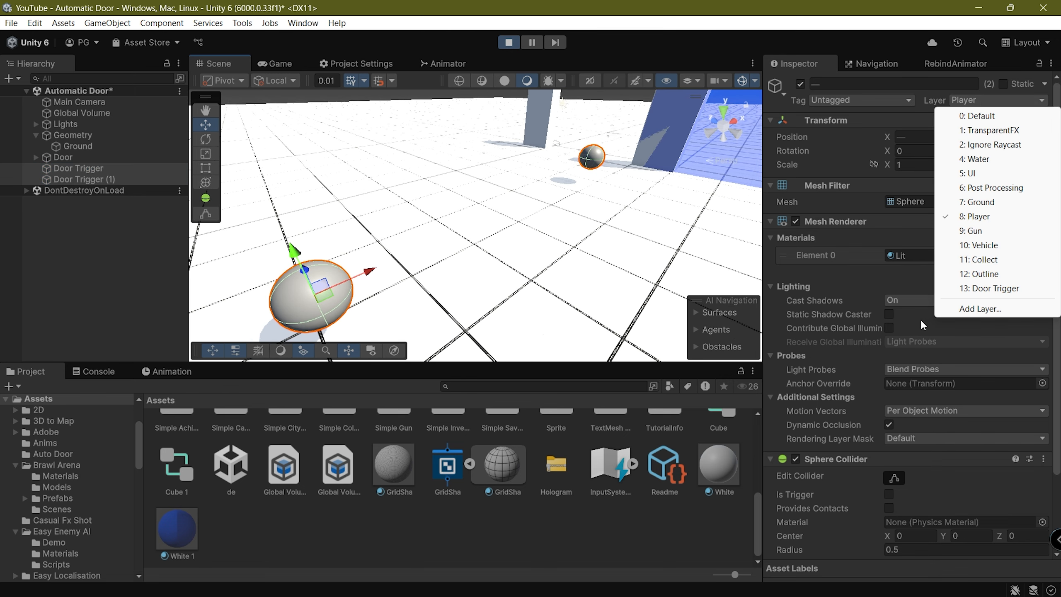
left_click(987, 290)
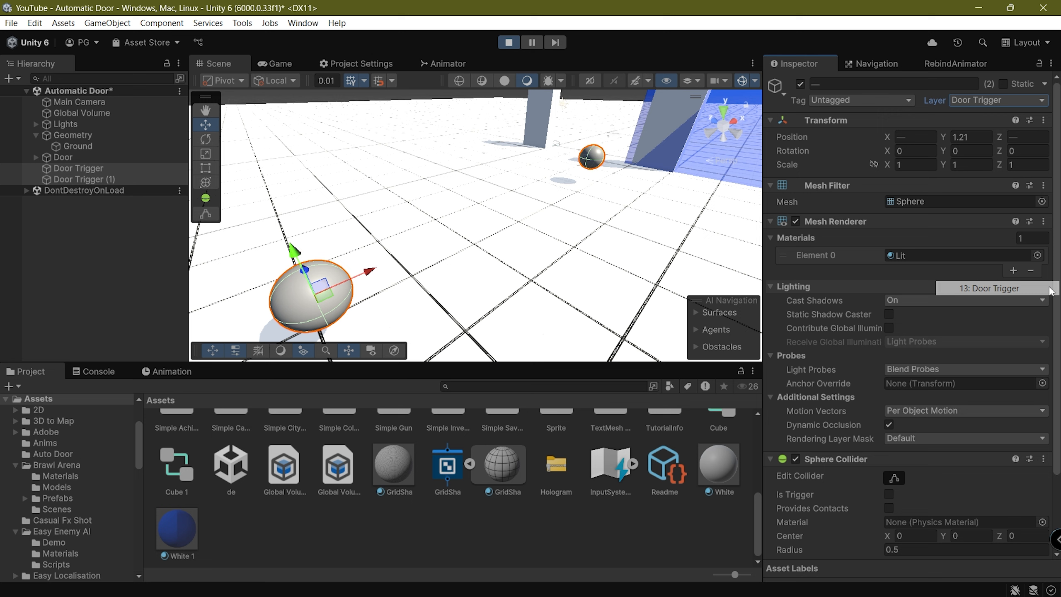
Set the Layer Mask of the Door's Automatic Door script to Door Trigger only, removing Player
left_click(99, 159)
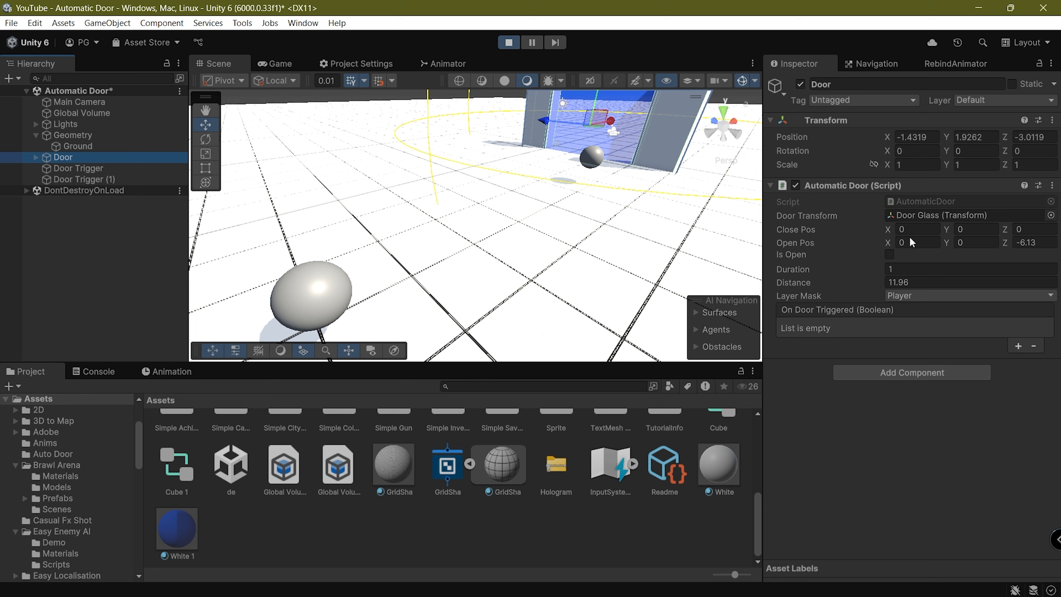
left_click(969, 296)
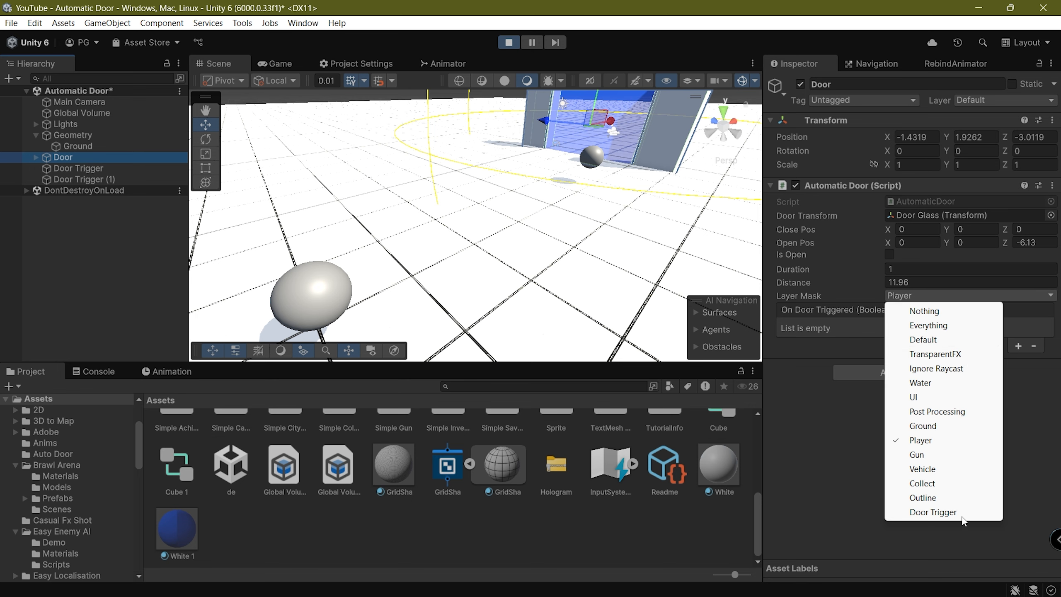
left_click(932, 511)
left_click(960, 295)
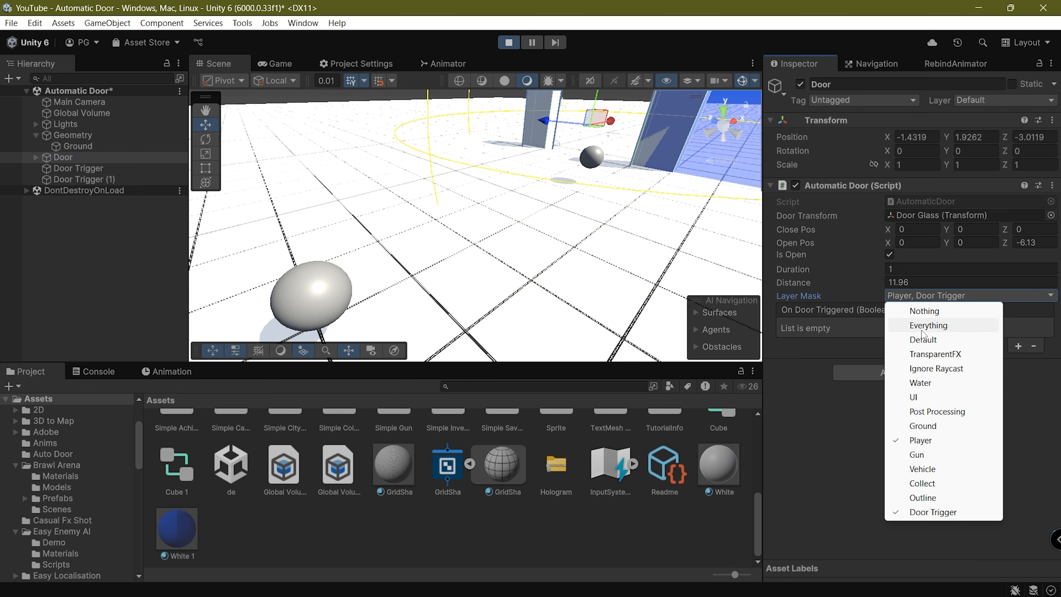
left_click(932, 443)
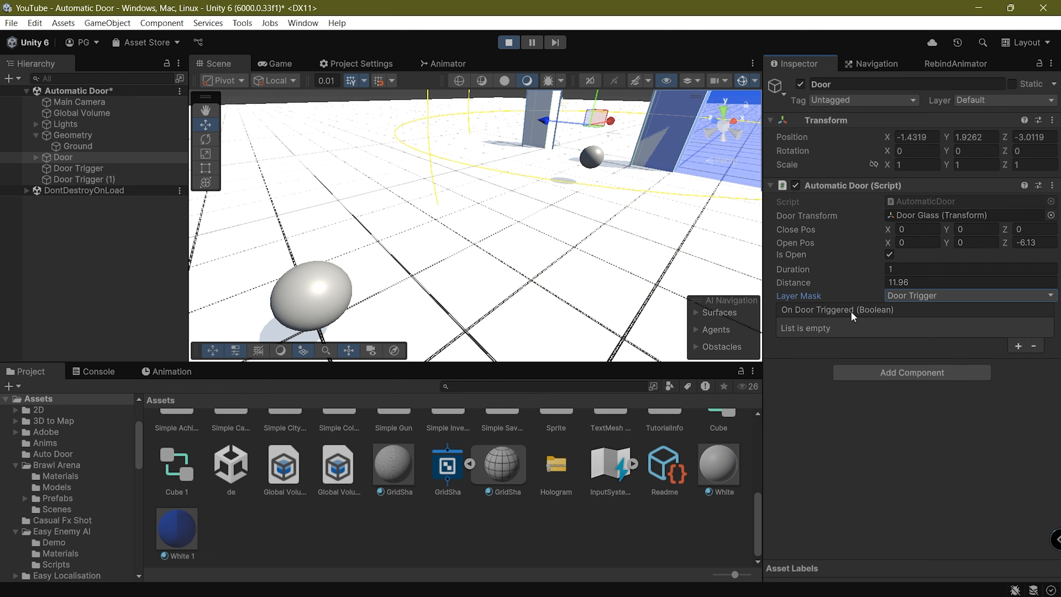
Examine the Door's detection range and trace its Door Transform reference to the Door Glass object
scroll(493, 197, "down", 5)
middle_click_drag(456, 188, 391, 212)
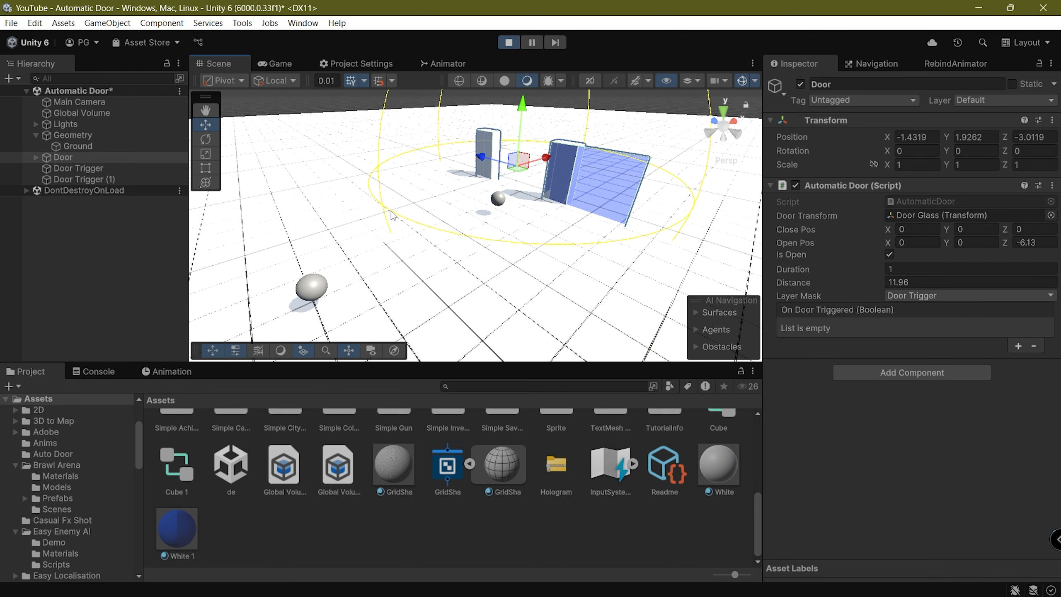
scroll(396, 205, "up", 1)
right_click_drag(535, 232, 545, 190)
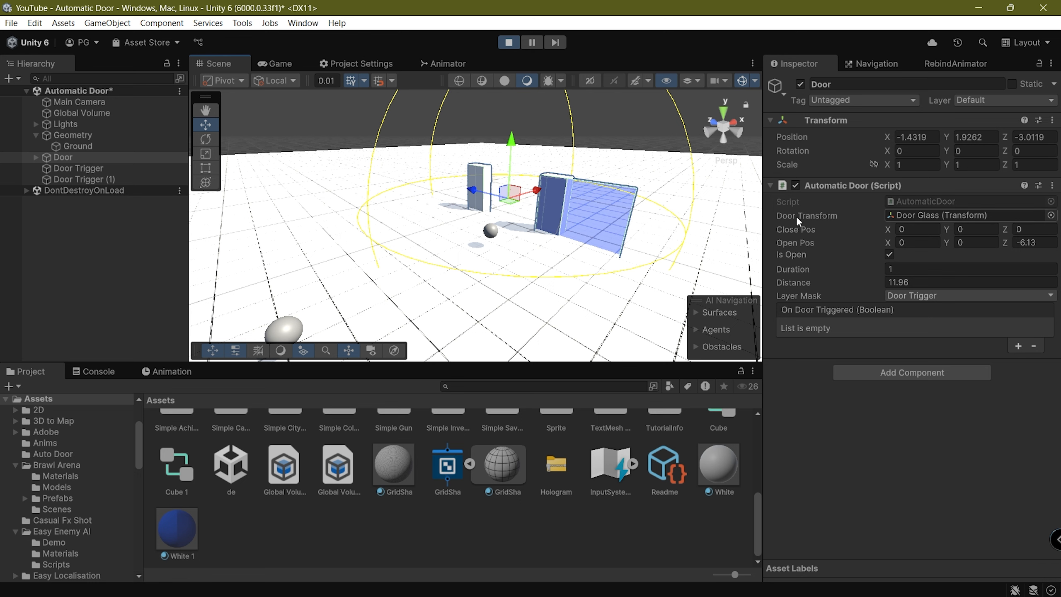
left_click(934, 215)
left_click(563, 196)
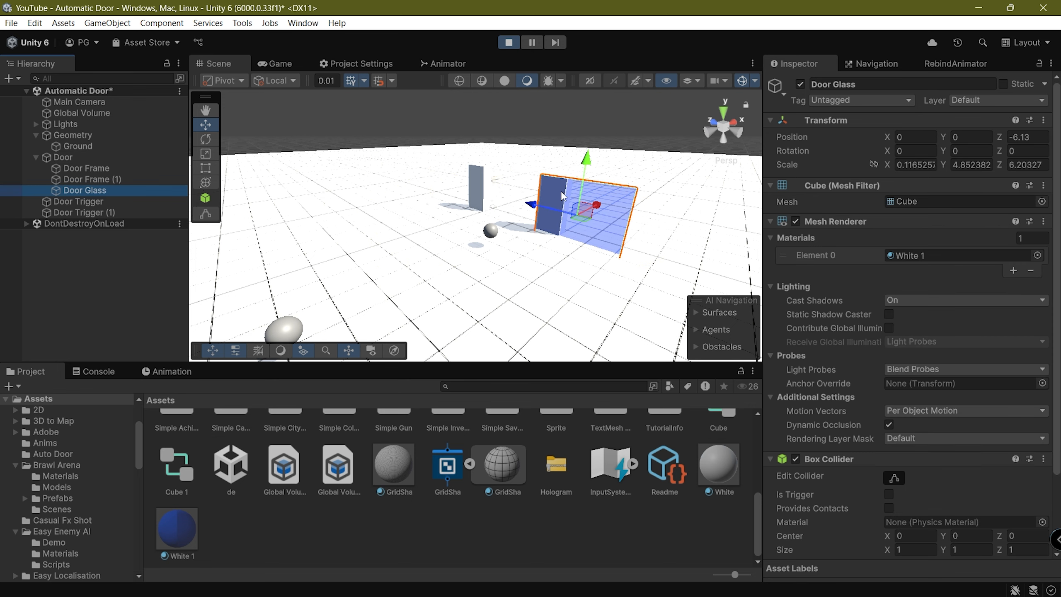
left_click(800, 85)
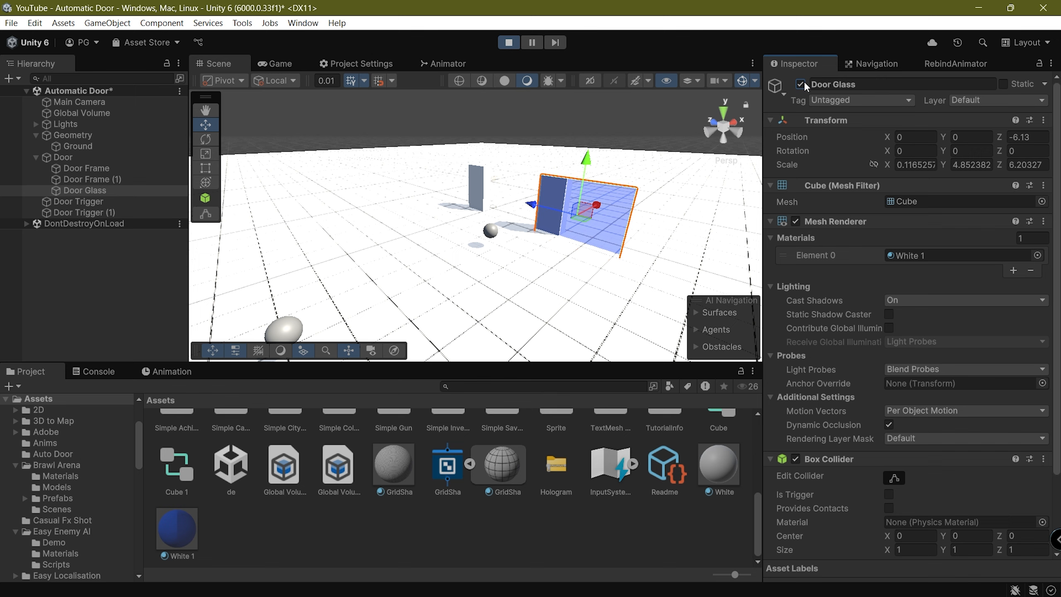
left_click(58, 157)
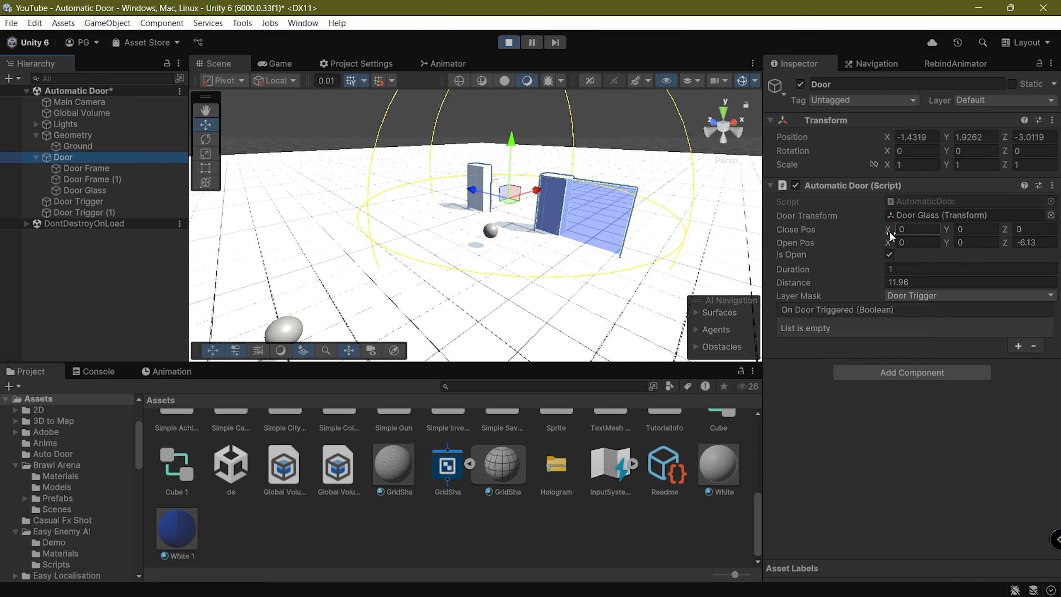
Pause play mode and slide the Door Glass along Z between the frames, to about Z -0.14
right_click_drag(476, 226, 514, 239)
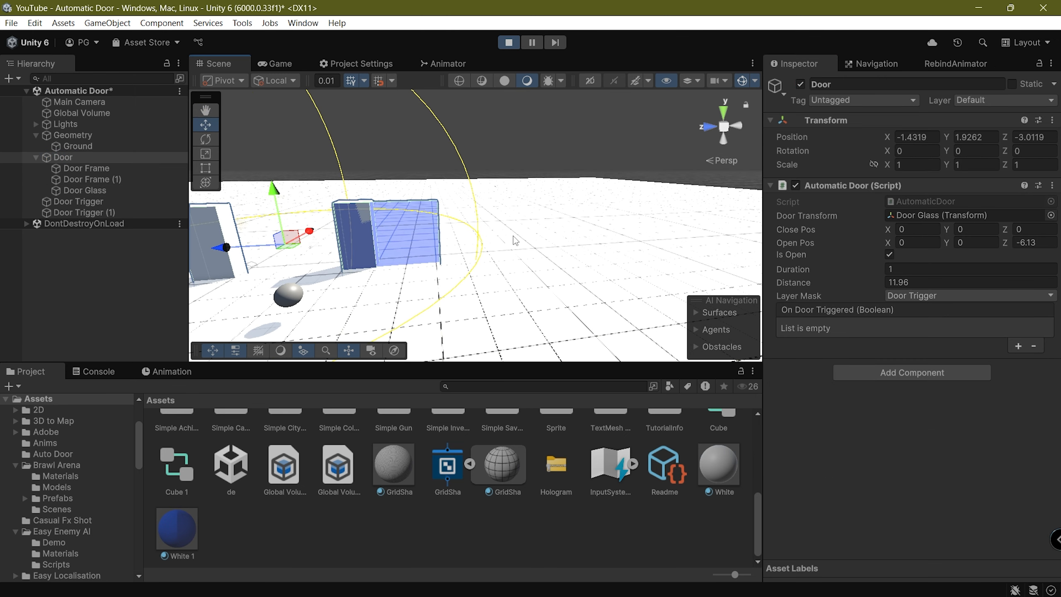
middle_click_drag(513, 239, 547, 208)
left_click(105, 190)
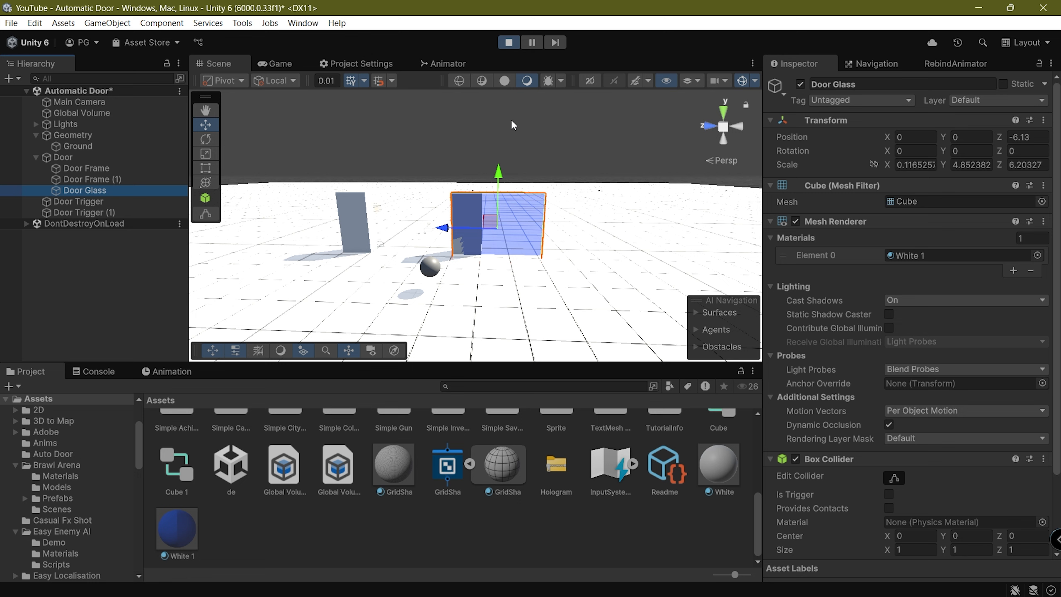
left_click(537, 42)
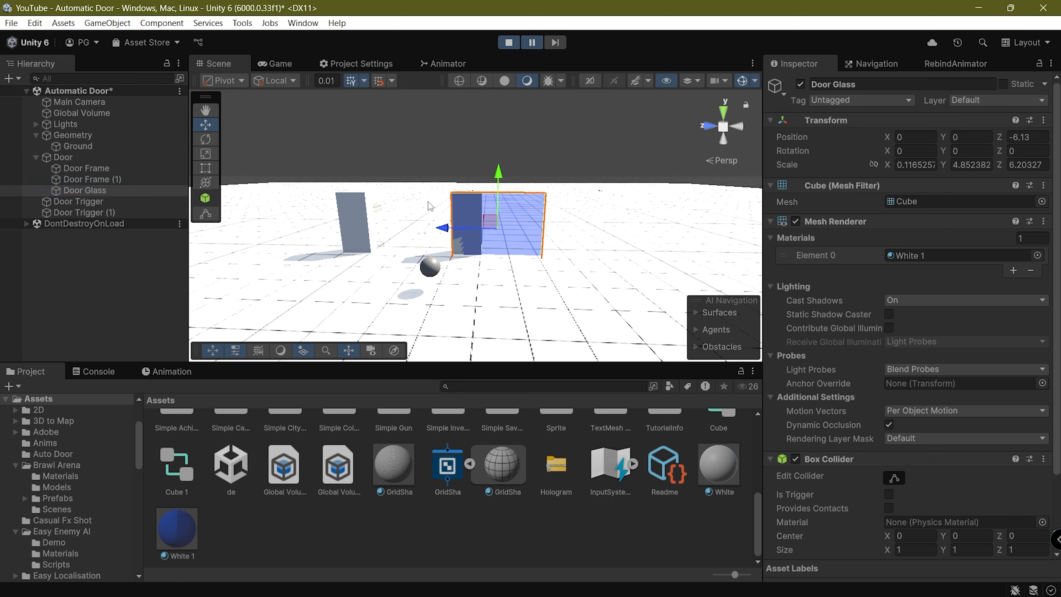
left_click_drag(443, 232, 363, 232)
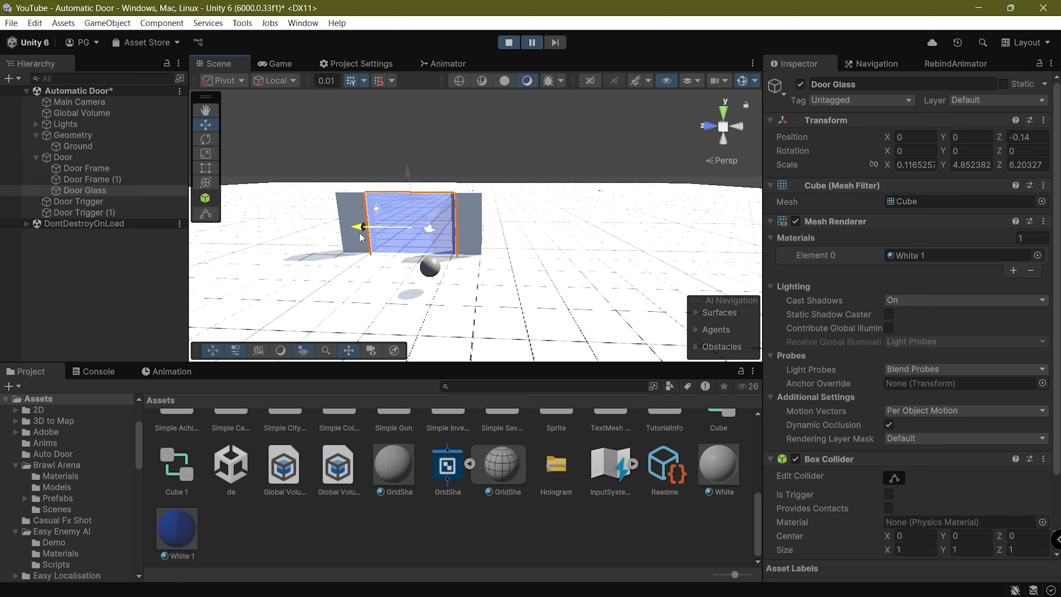
Set the Door Glass Z position to 0 and, to show the open state, to -6.13 copied from the Door's Open Pos
left_click(1019, 136)
type("0")
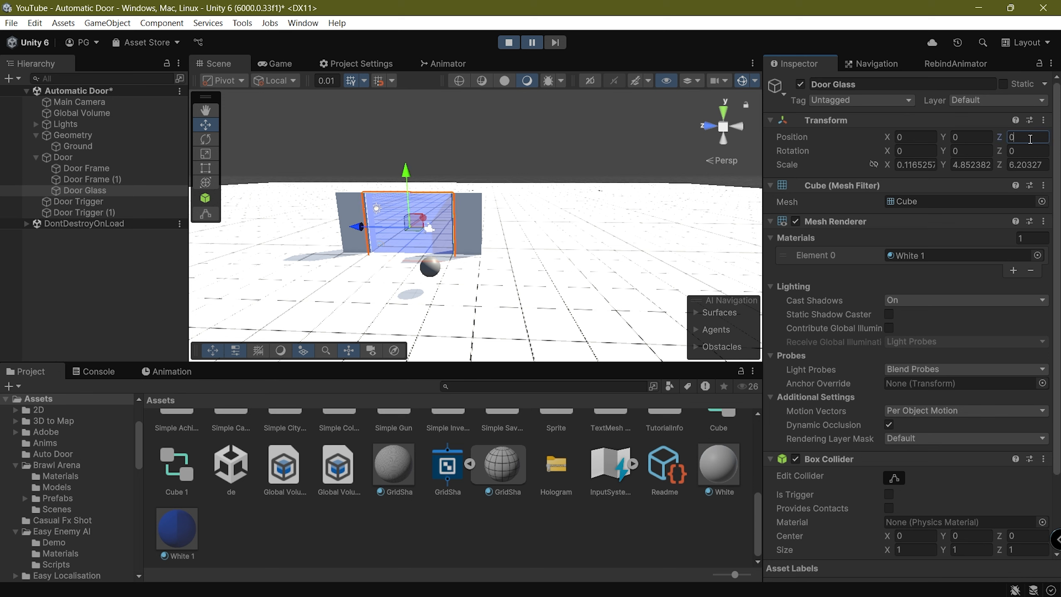
left_click(151, 159)
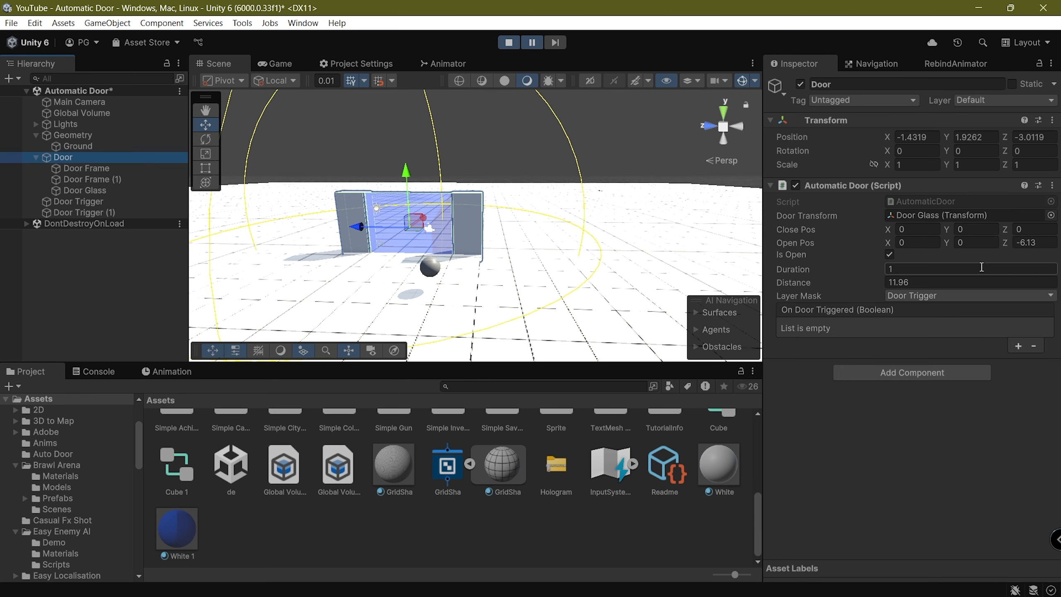
left_click(1047, 244)
key("ctrl+c")
left_click(140, 199)
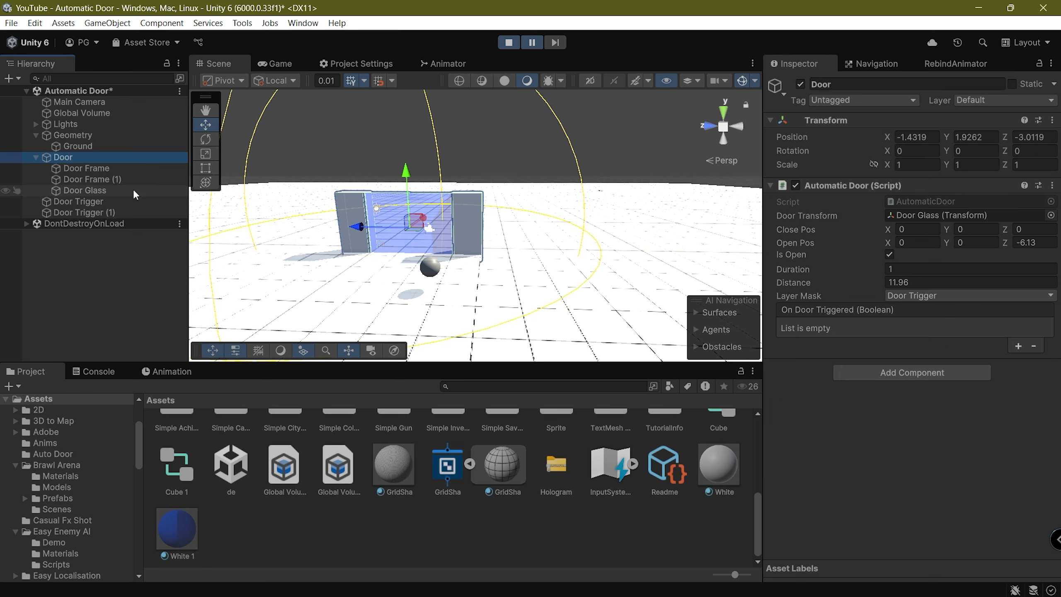
left_click(143, 188)
left_click(1036, 136)
key("ctrl+v")
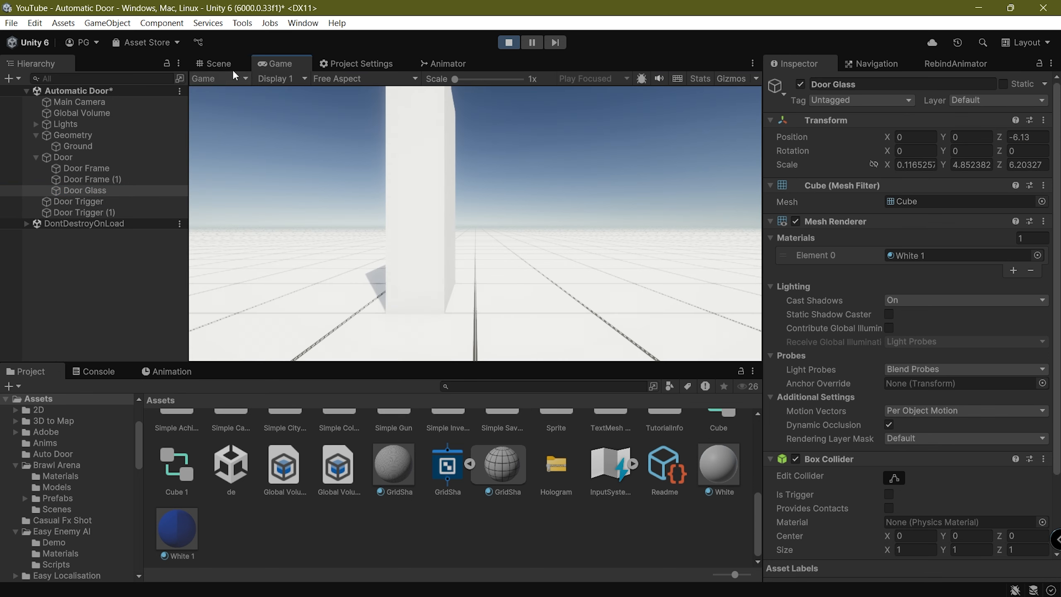
Return to the Scene view, collapse the Door's children and try to turn off Is Open in its Automatic Door script
left_click(233, 63)
left_click(113, 166)
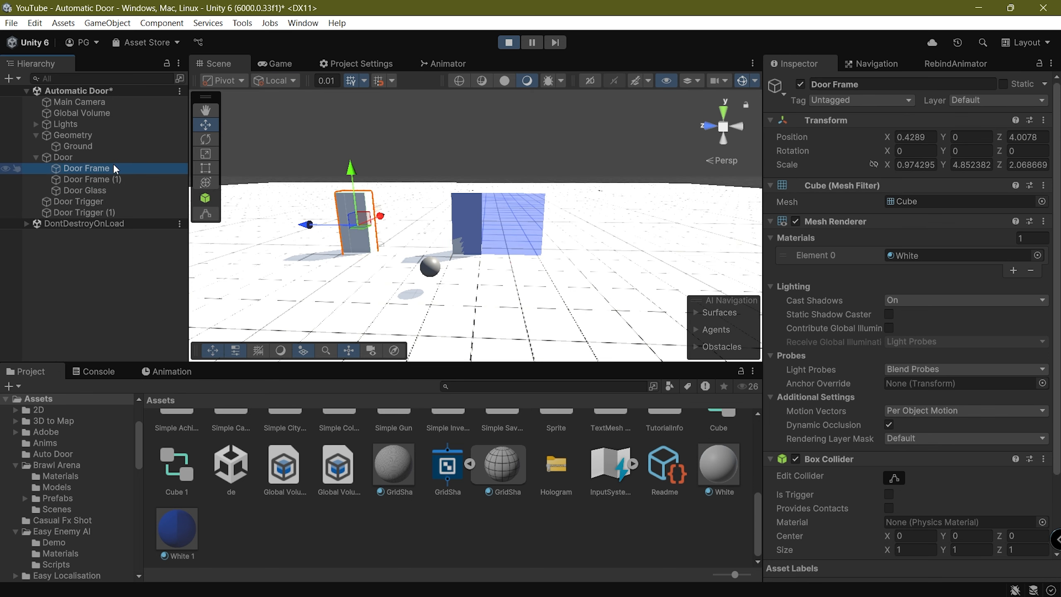
left_click(41, 158)
left_click(36, 158)
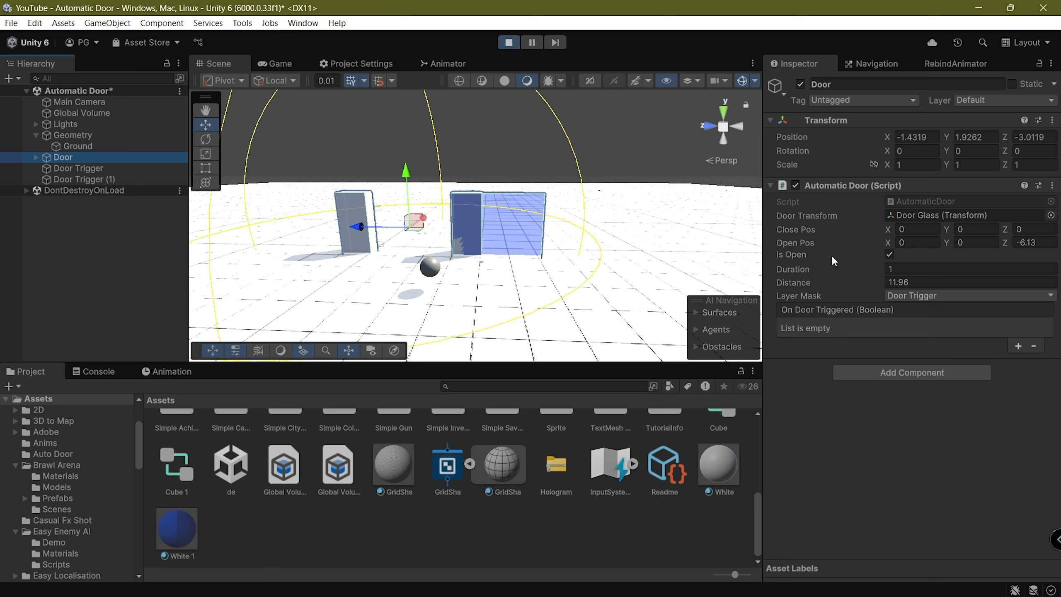
left_click(888, 254)
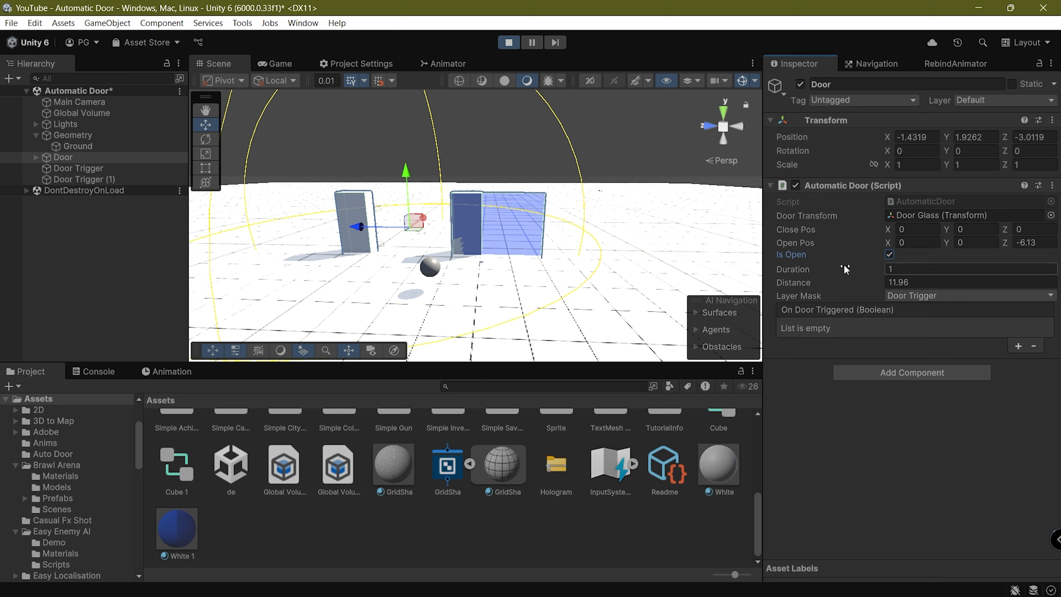
Move Door Trigger (1) out of the door's detection range, to about X -13.39, Z -7.68
right_click_drag(448, 223, 423, 262)
scroll(423, 262, "down", 3)
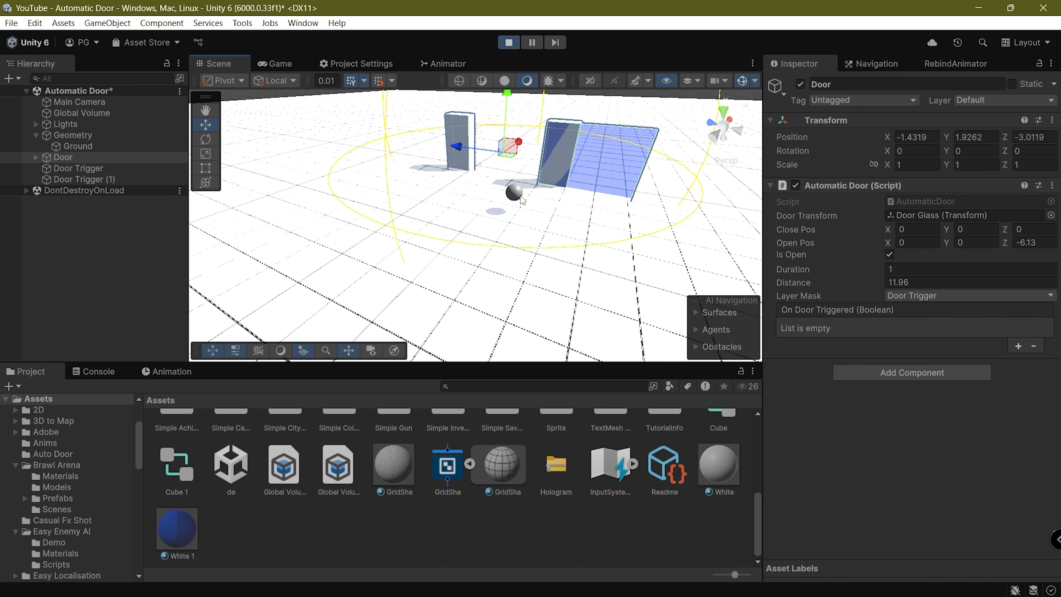
left_click(521, 200)
key("f")
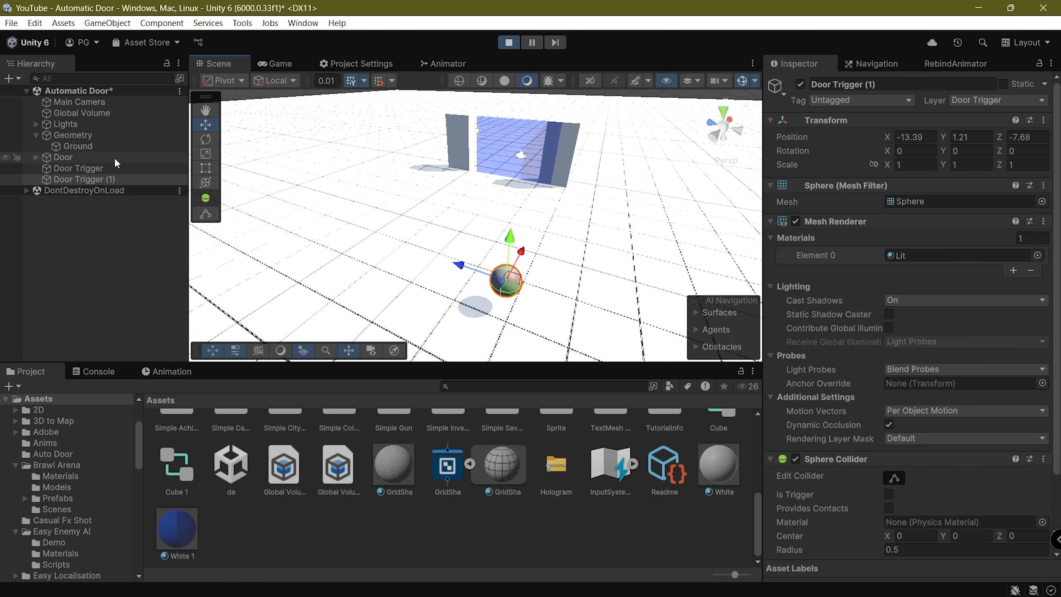
Set the Door's Duration to 0.1 and test it by moving Door Trigger (1), ending at about X -15.21, Z -5.85
left_click(115, 157)
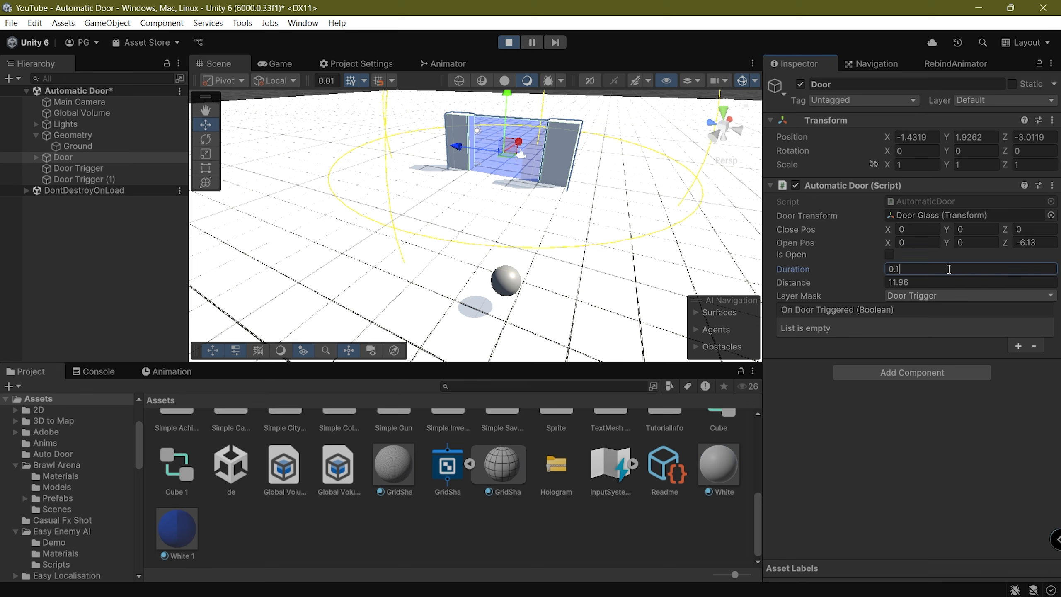
left_click(500, 289)
left_click_drag(504, 283, 429, 303)
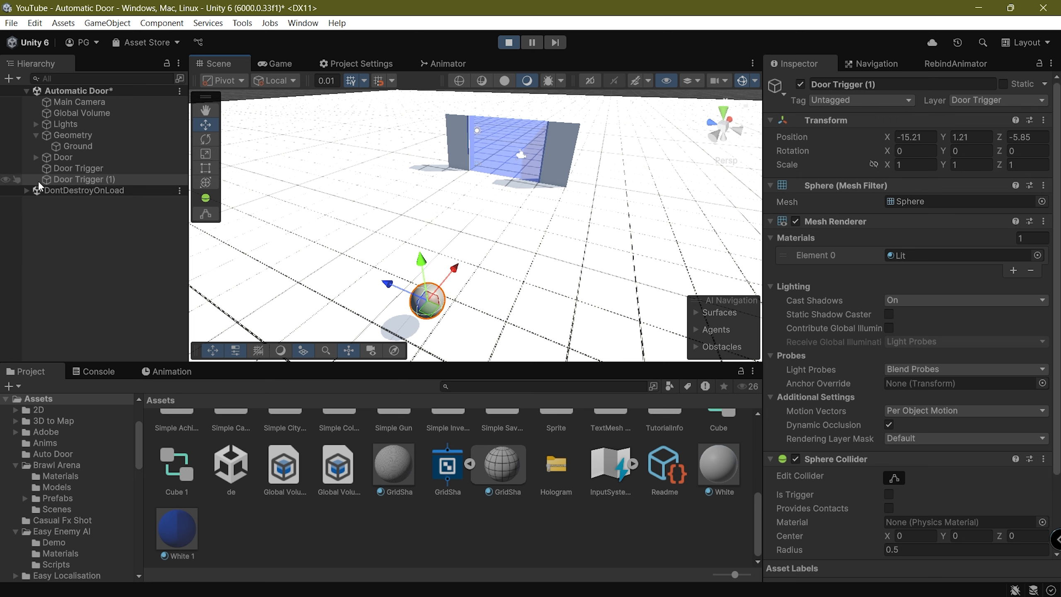
Try varying the Distance of the Door's Automatic Door script to resize its detection range
left_click(62, 157)
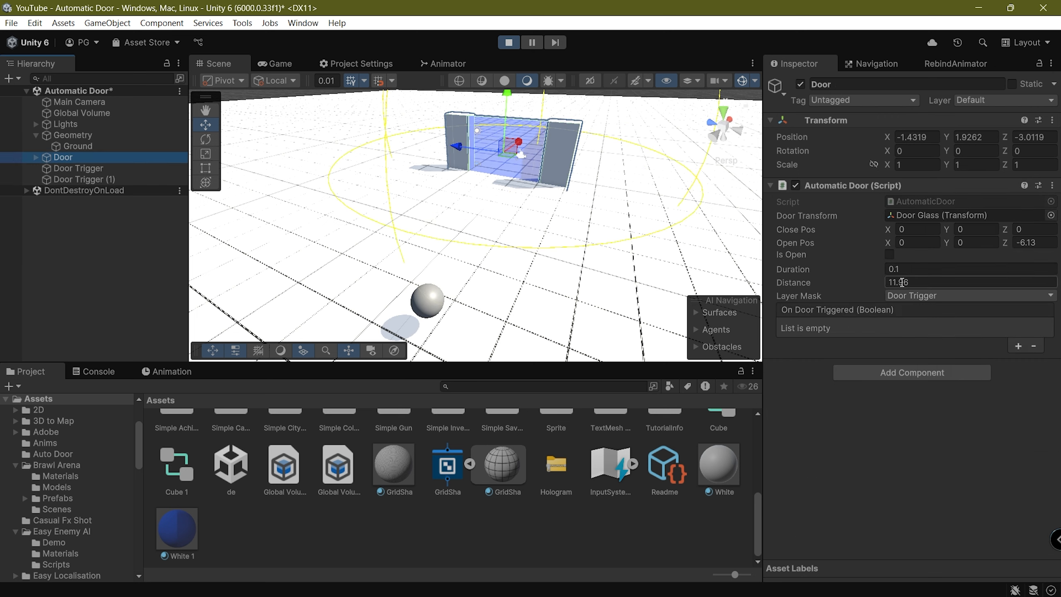
right_click_drag(476, 277, 499, 227)
right_click_drag(503, 290, 367, 291)
scroll(535, 276, "down", 3)
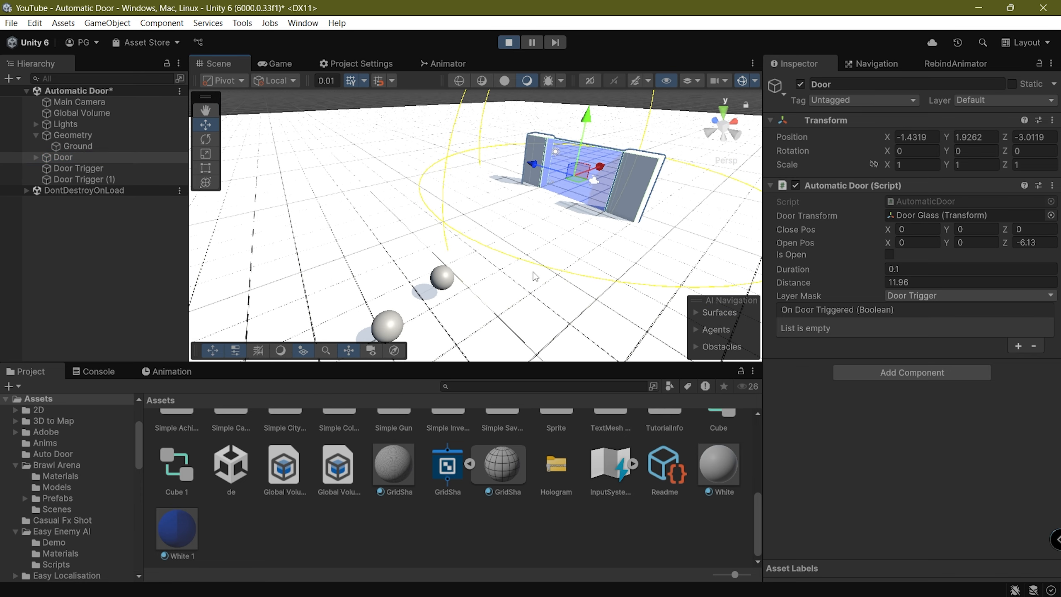
middle_click_drag(484, 291, 390, 272)
left_click_drag(867, 285, 958, 328)
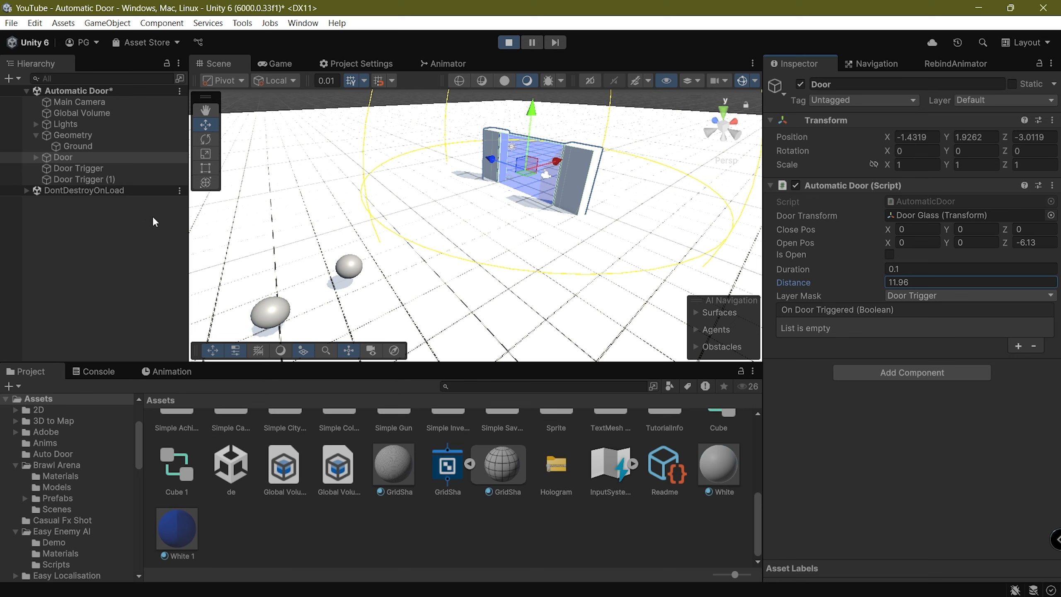
Set the Layer Mask of the Door's Automatic Door script to Outline only, removing Door Trigger
left_click(932, 298)
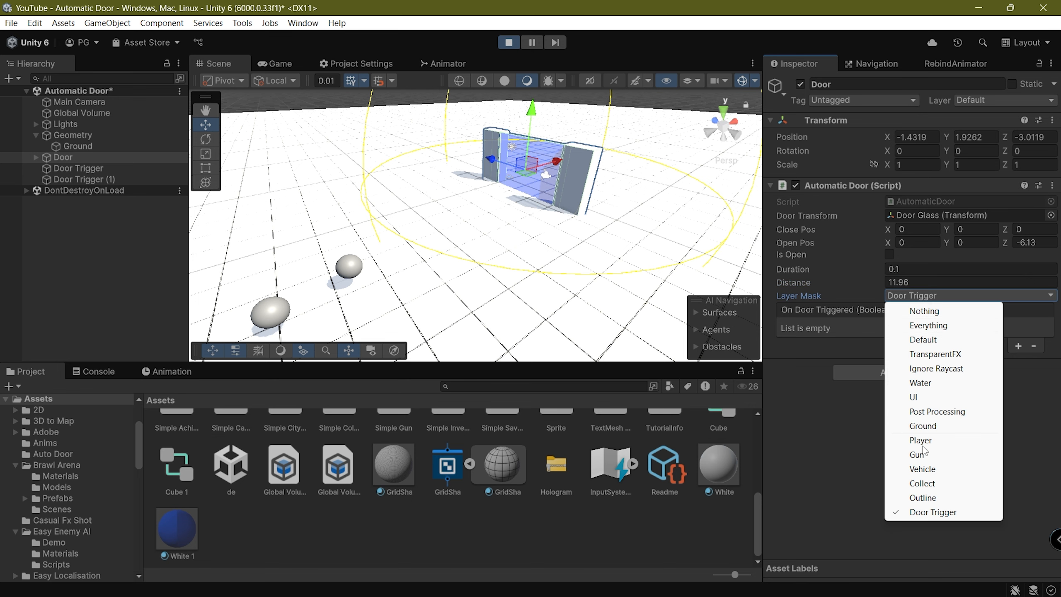
left_click(932, 497)
left_click(926, 295)
left_click(925, 513)
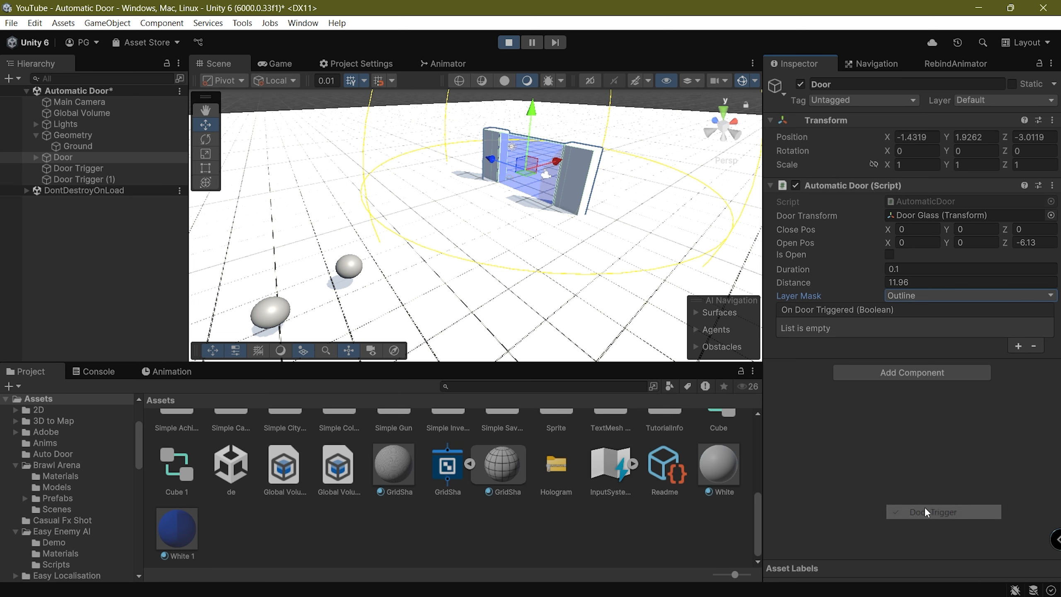
Move Door Trigger in front of the door, to about X -7.88, and assign it to the Player layer
left_click(134, 168)
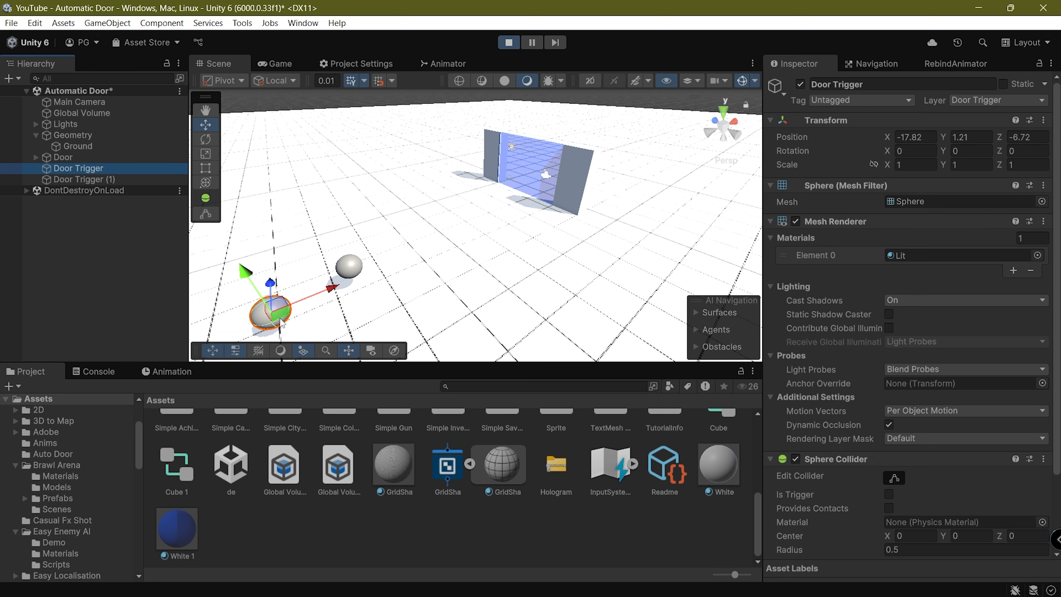
left_click_drag(281, 324, 490, 224)
left_click(986, 100)
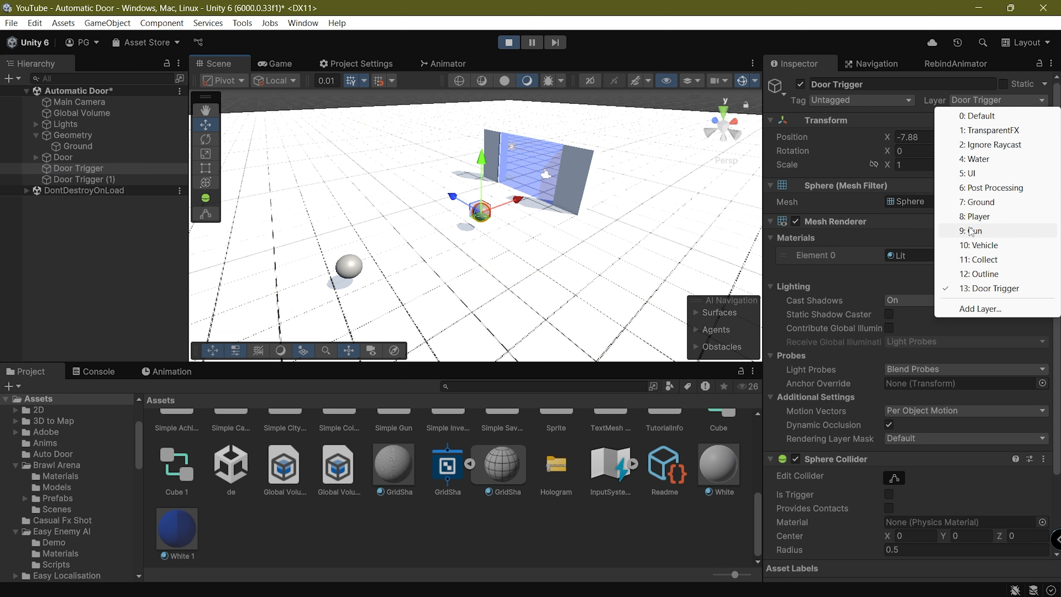
left_click(974, 216)
Set the Layer Mask of the Door's Automatic Door script to Player only, removing Outline
left_click(53, 158)
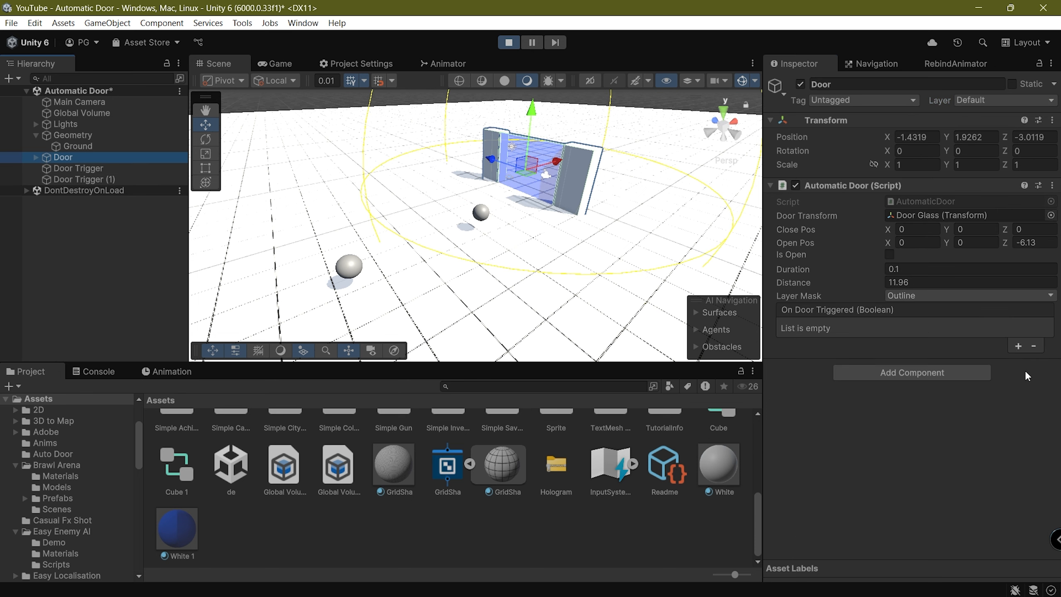
left_click(1006, 295)
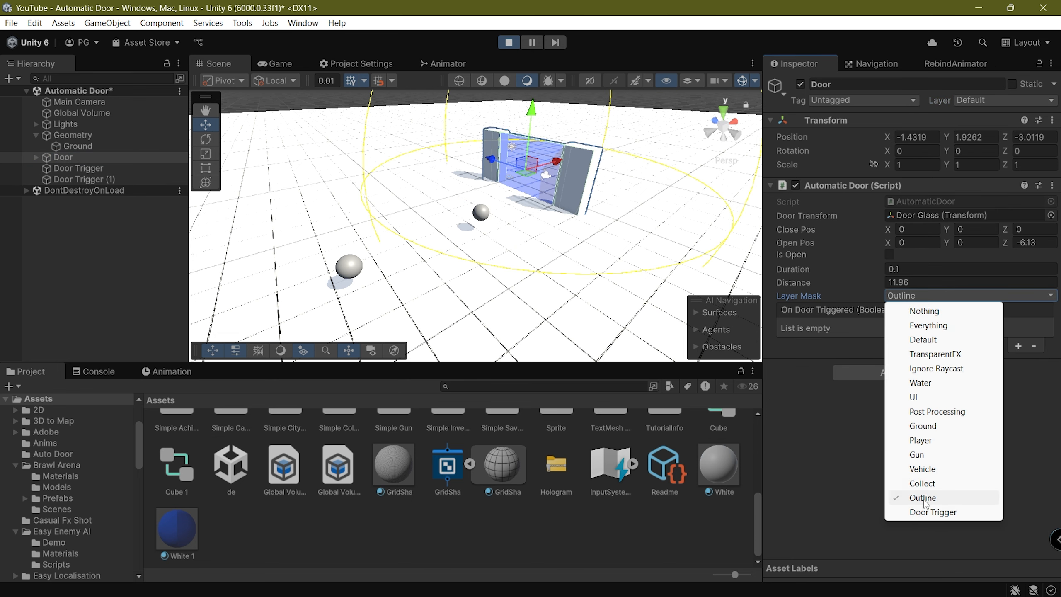
left_click(933, 439)
left_click(923, 298)
left_click(932, 499)
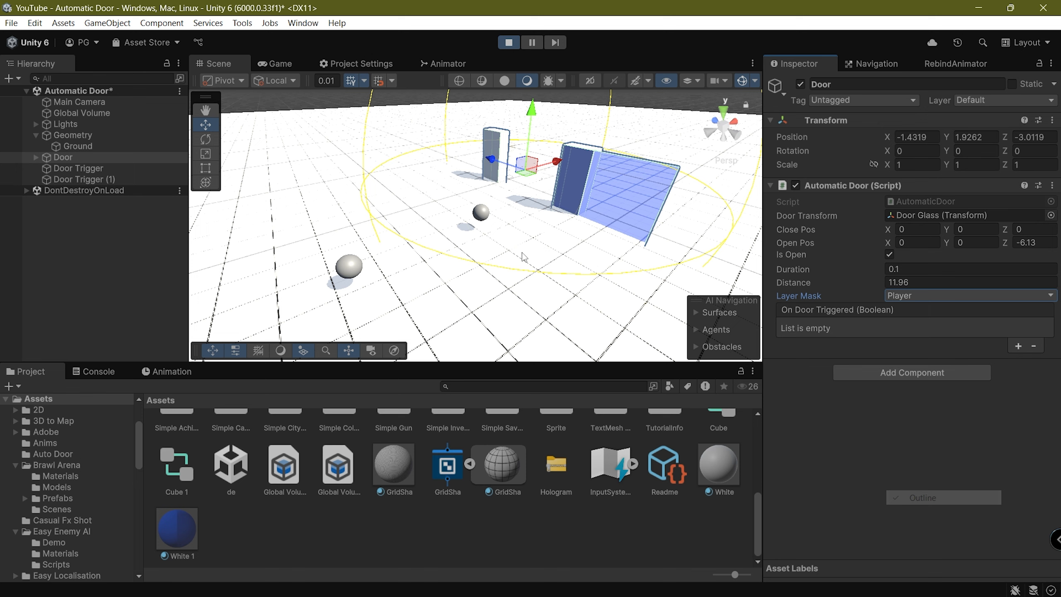
Test the mask by moving Door Trigger (1) up to the door and Door Trigger away to about X -15.36, Z -6.44
left_click(141, 168)
left_click(86, 179)
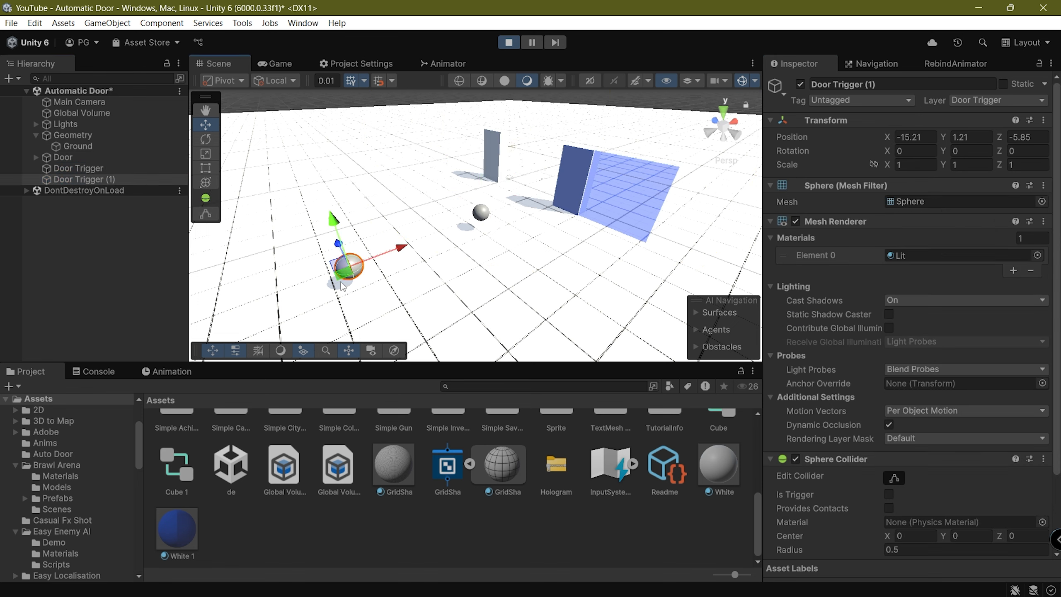
left_click_drag(574, 265, 332, 295)
left_click(481, 213)
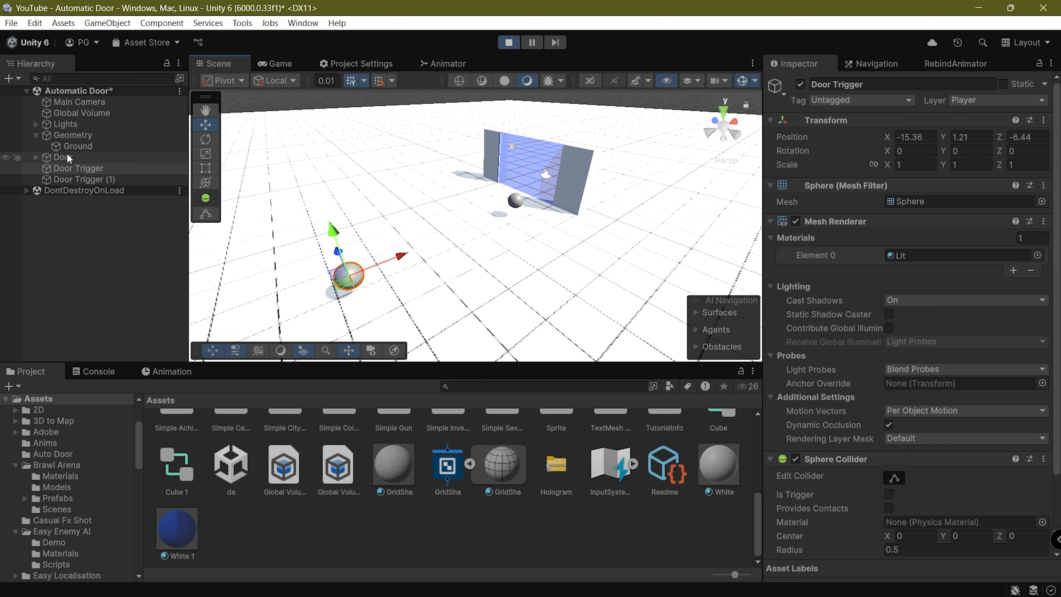
Add the Door Trigger layer to the Layer Mask of the Door's Automatic Door script
left_click(78, 161)
left_click(923, 297)
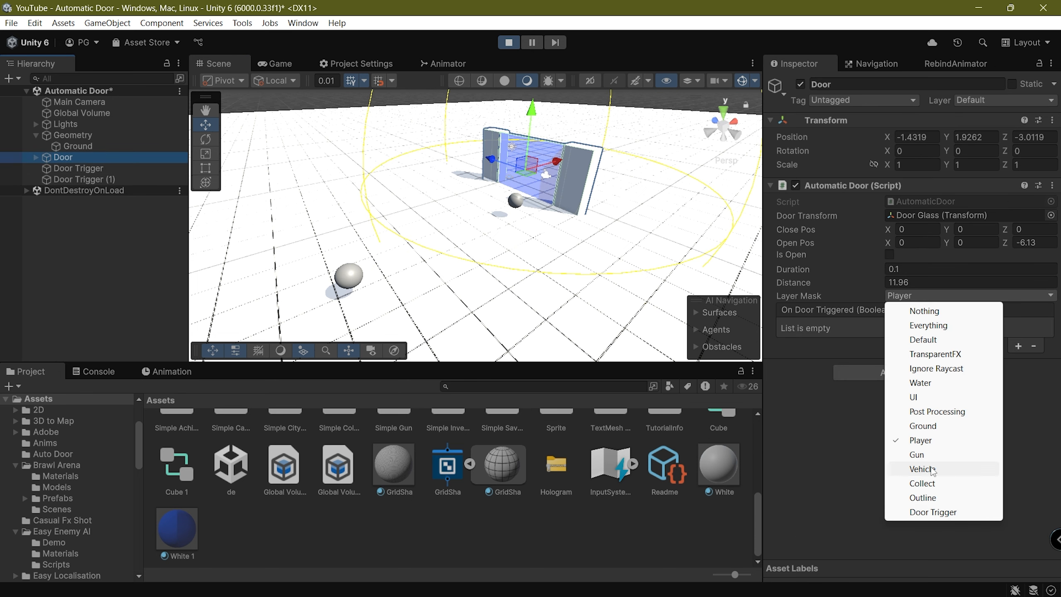
left_click(925, 511)
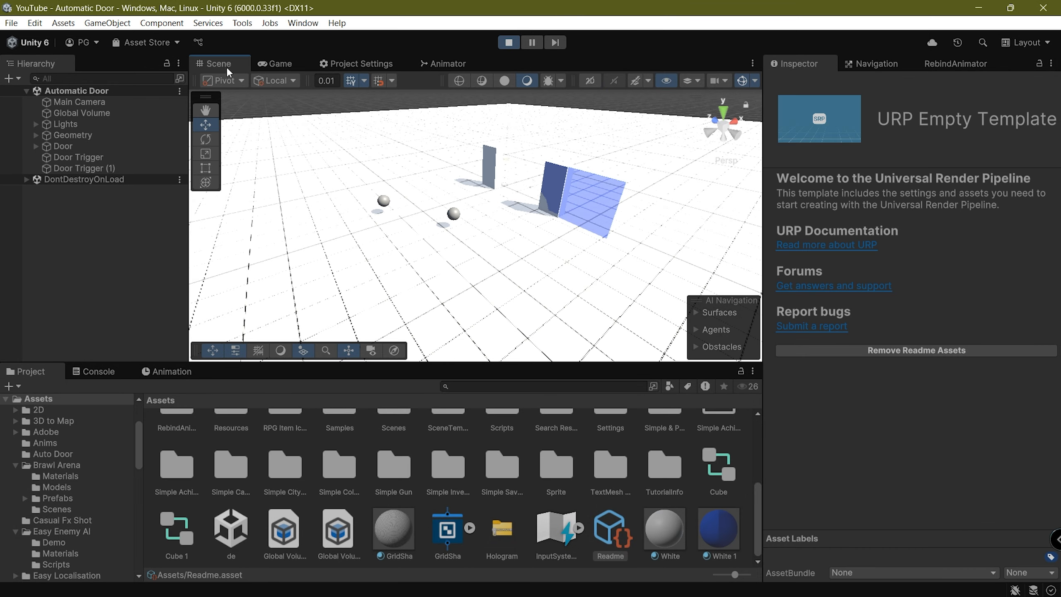
Add an entry to the Door's On Door Triggered event and check the two Door Trigger objects as candidates for it
left_click(103, 146)
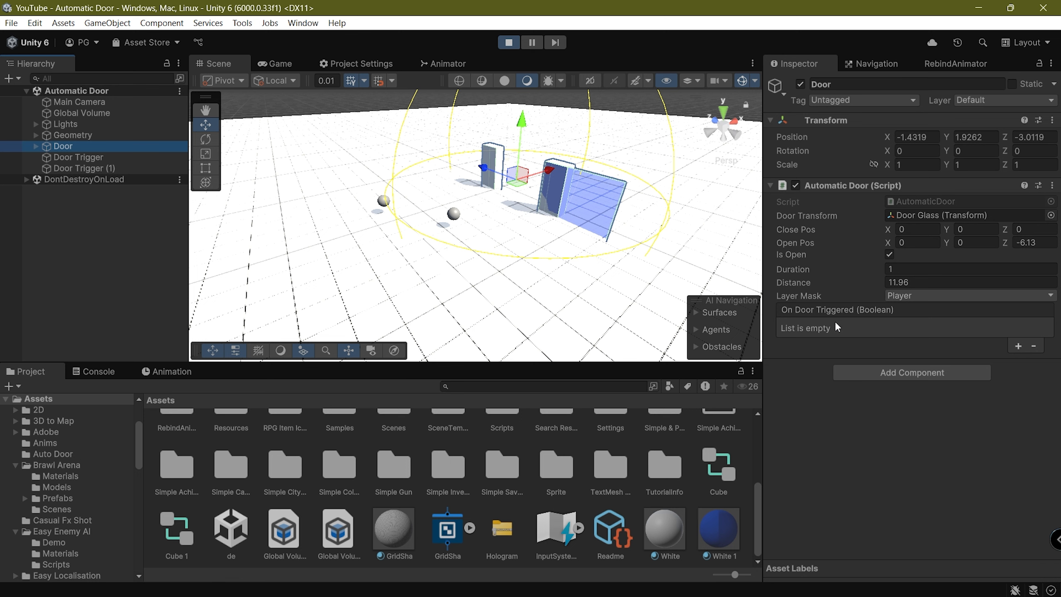
left_click(1024, 347)
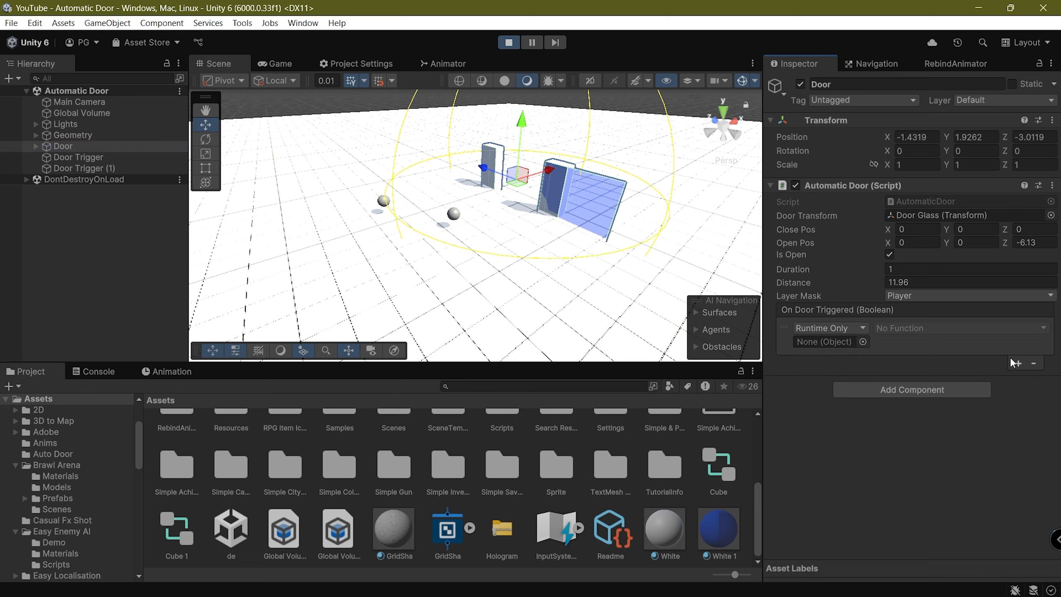
left_click(84, 159)
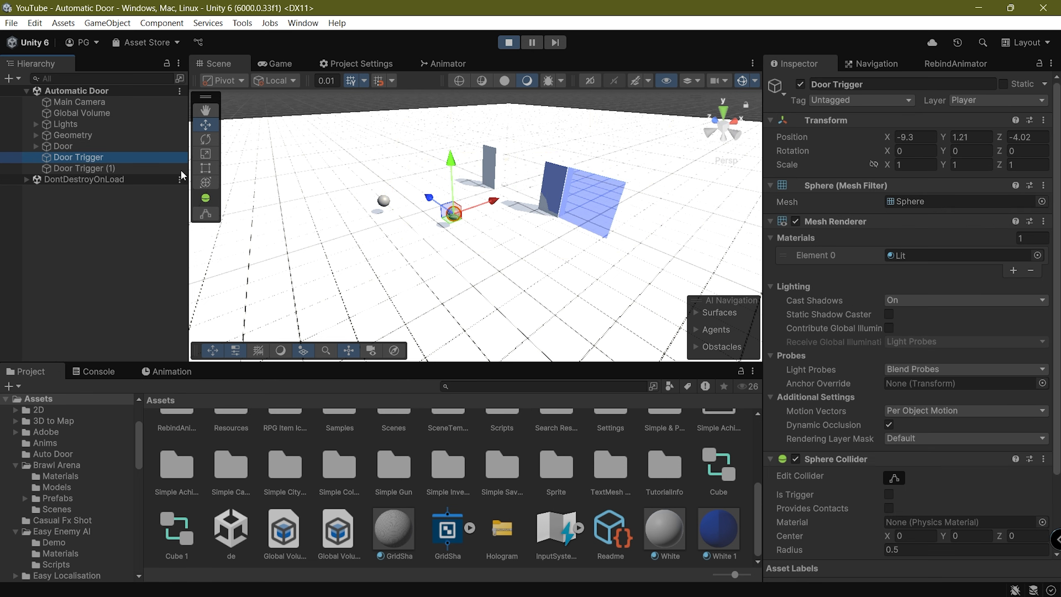
left_click(161, 168)
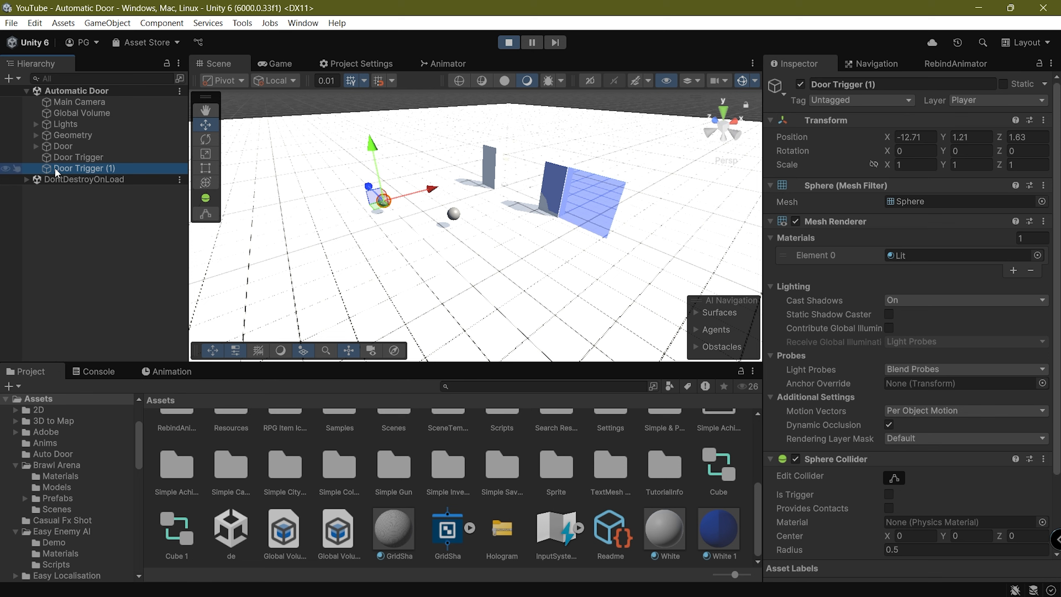
left_click(63, 146)
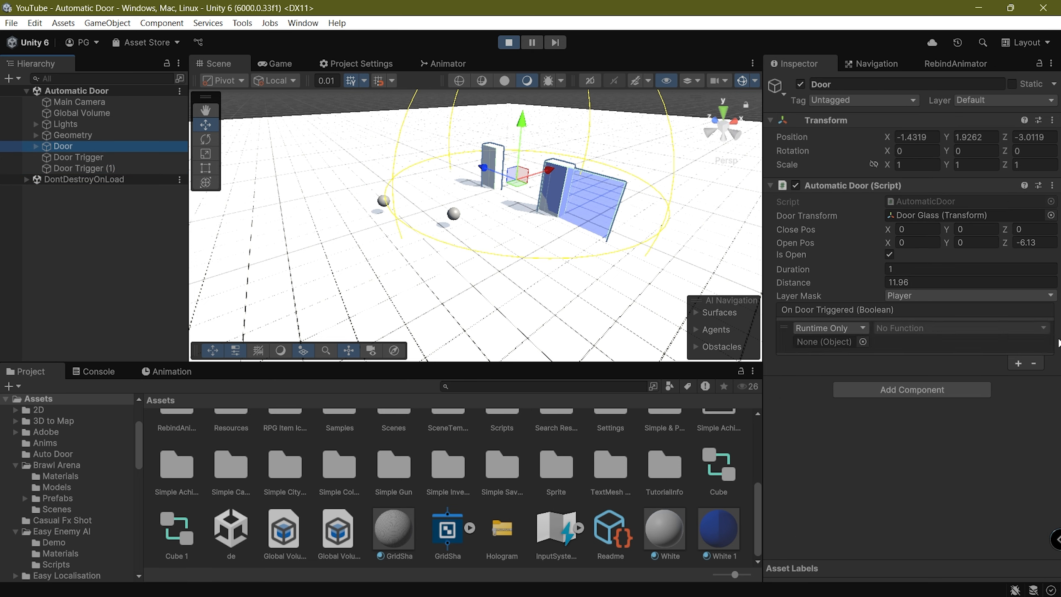
Assign Door Trigger (1) to the On Door Triggered entry and choose the dynamic GameObject.SetActive function
left_click(80, 157)
left_click(80, 147)
left_click_drag(78, 172, 829, 341)
left_click(932, 329)
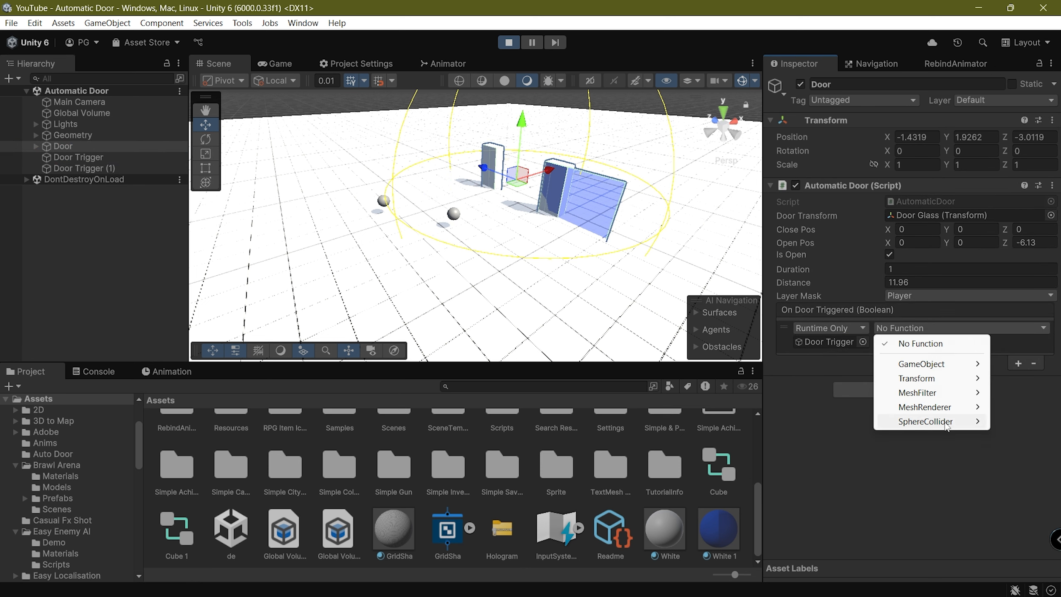
mouse_move(939, 370)
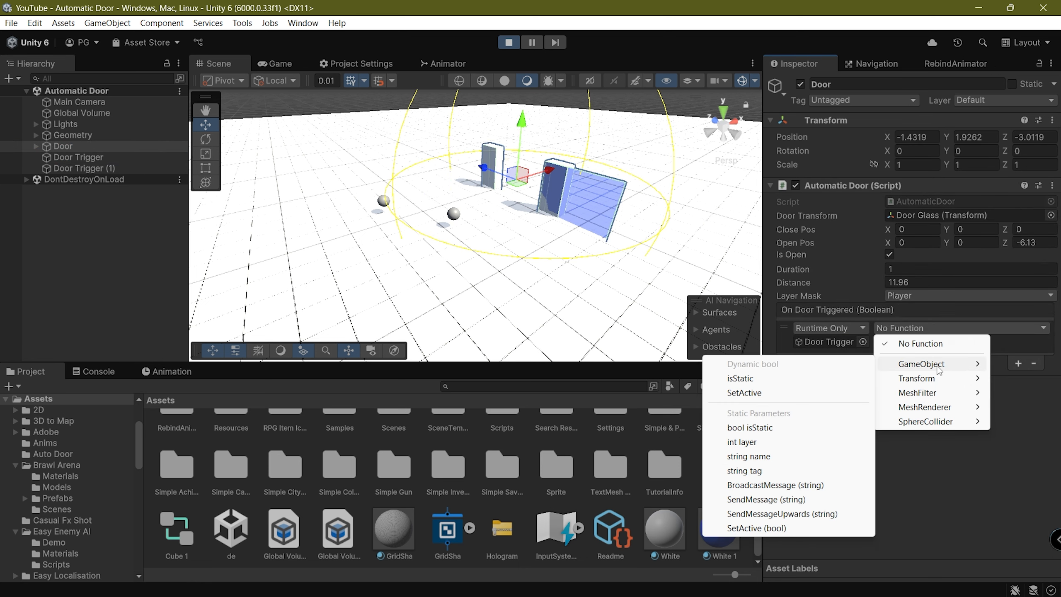
left_click(799, 393)
Test the event by moving both Door Trigger objects out of range, and bring Door Trigger back to about X -13.43, Z -6.91
left_click(78, 159)
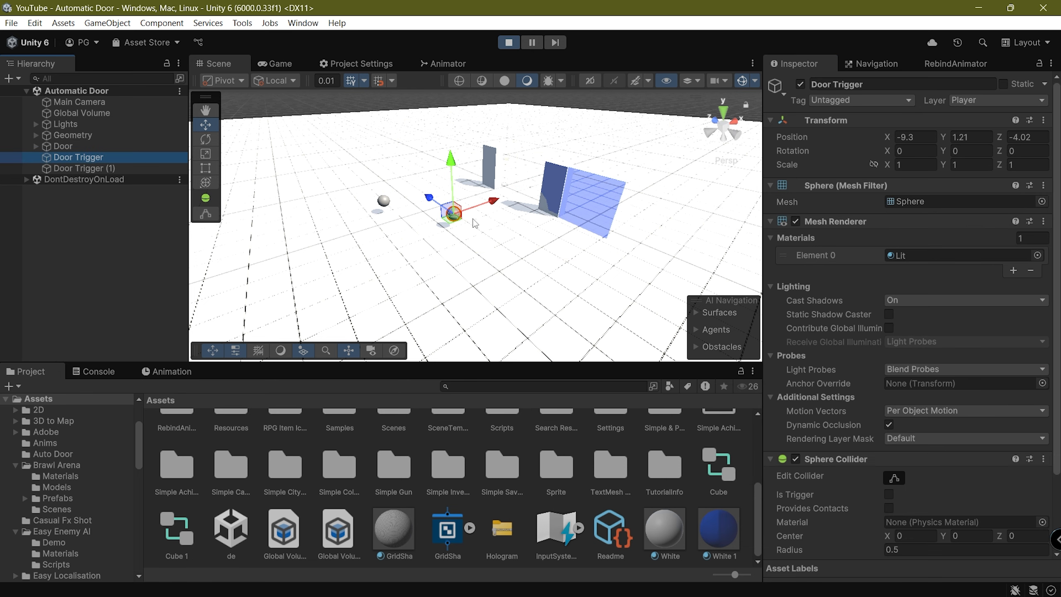
left_click_drag(450, 228, 318, 263)
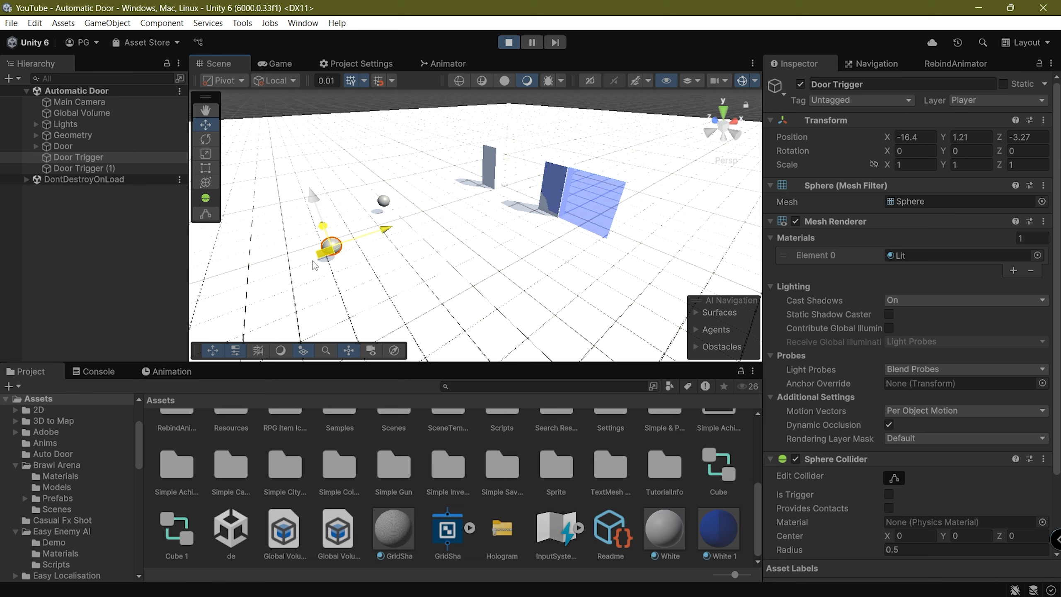
left_click(101, 170)
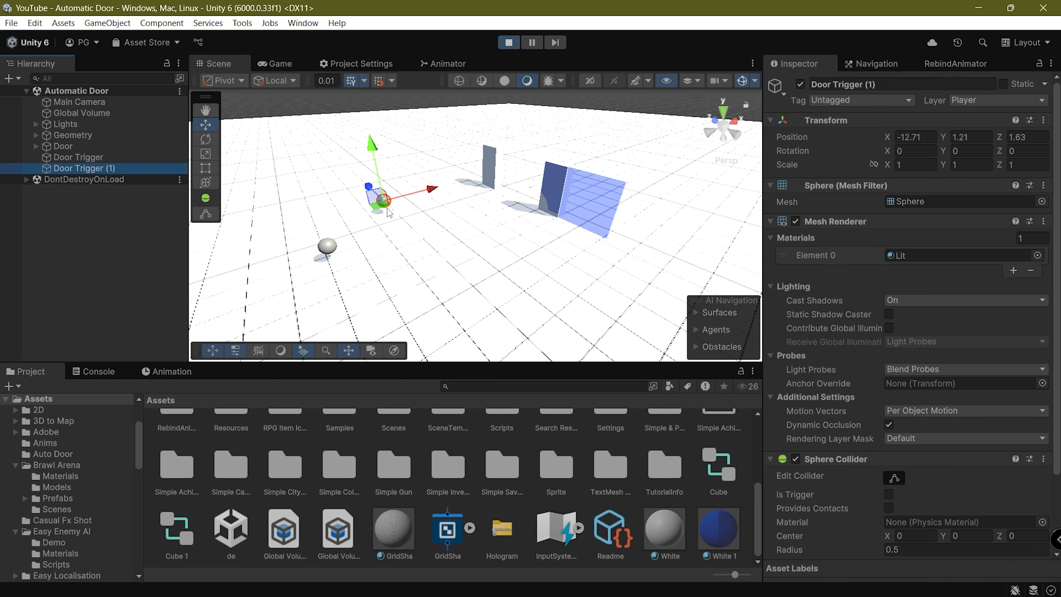
left_click(74, 160)
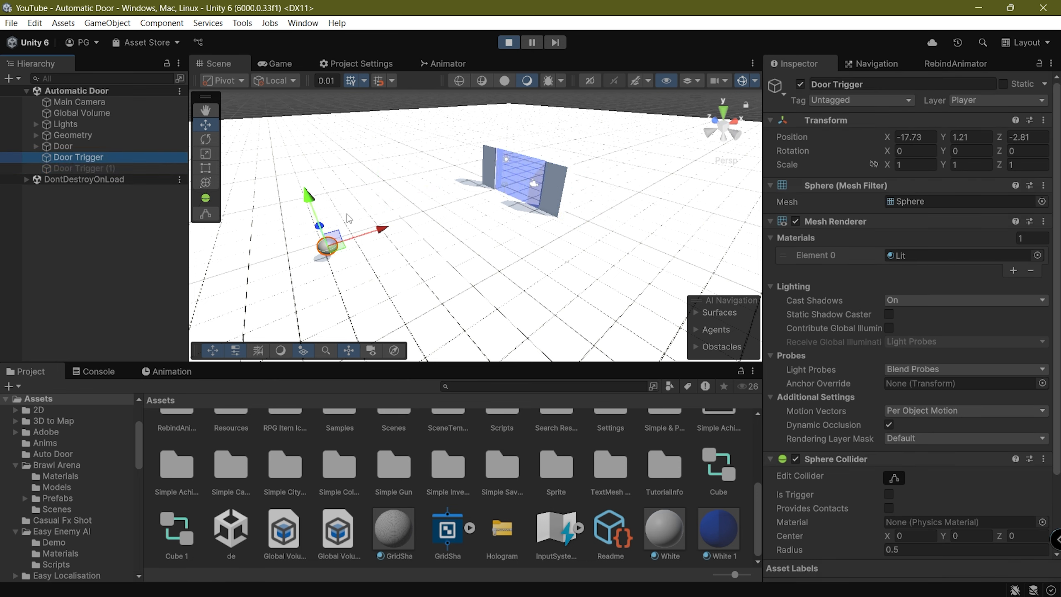
left_click_drag(337, 249, 422, 271)
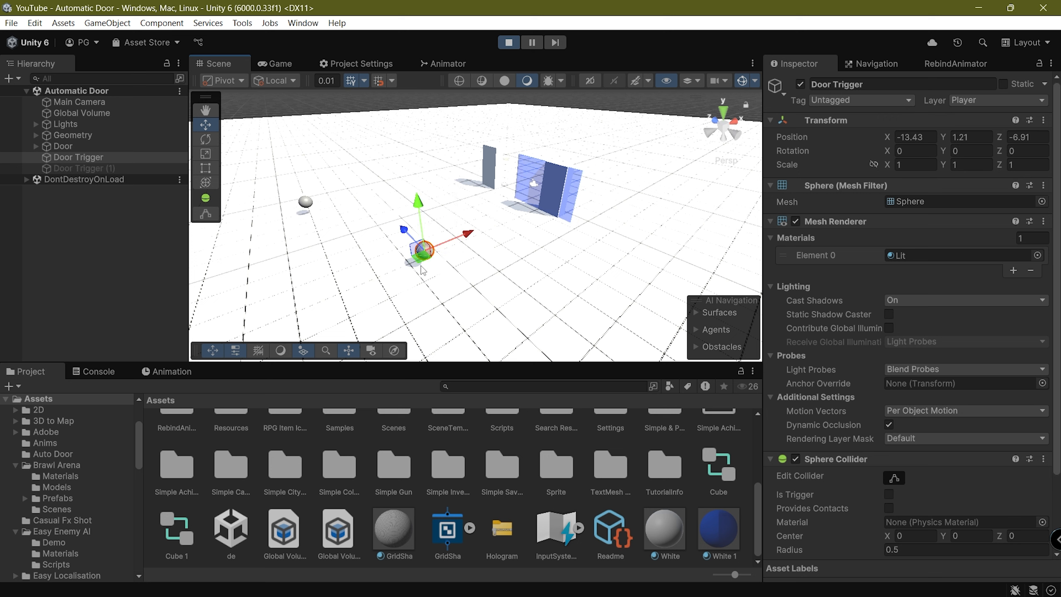
Examine the function choices available for the Door's On Door Triggered entry
left_click(63, 137)
left_click(70, 156)
left_click(65, 146)
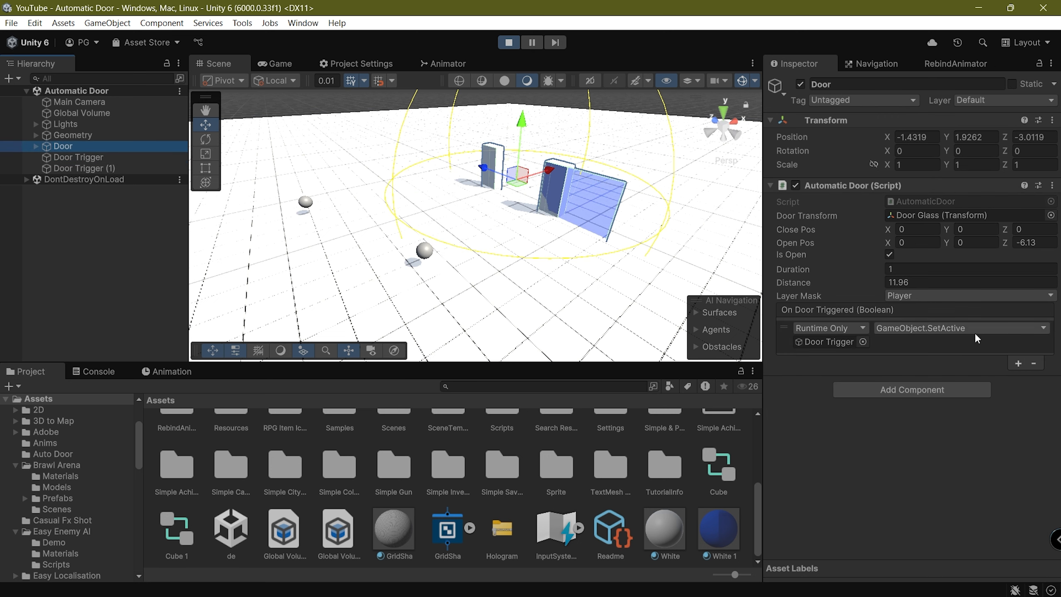
left_click(996, 325)
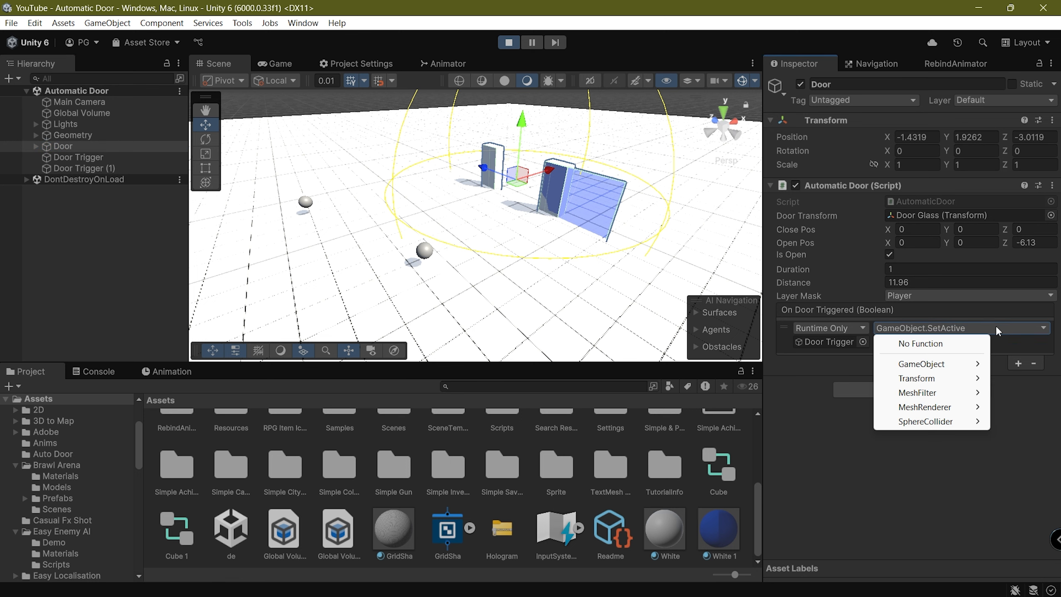
left_click(1004, 439)
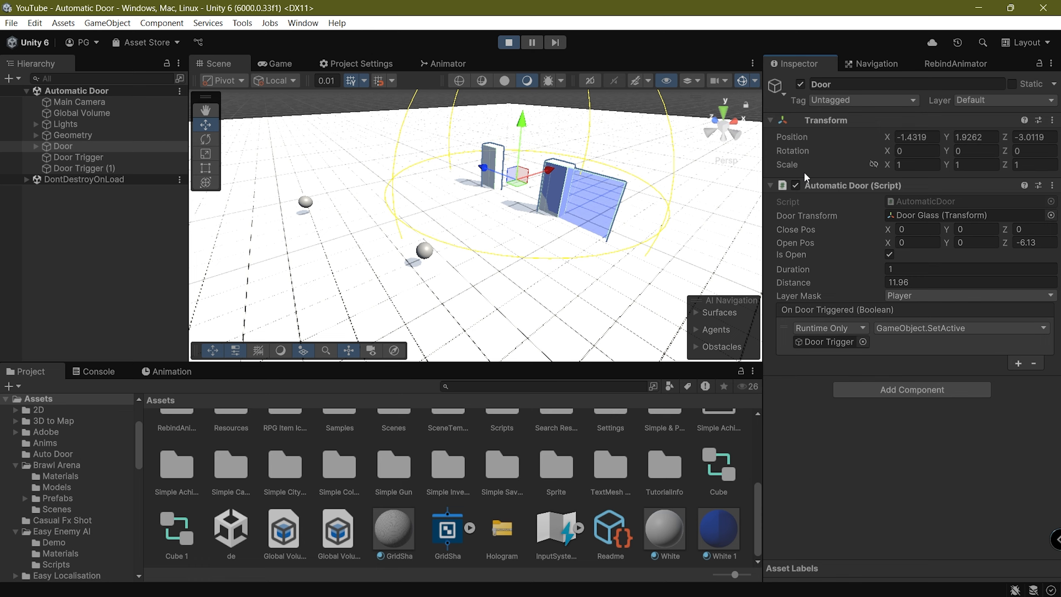